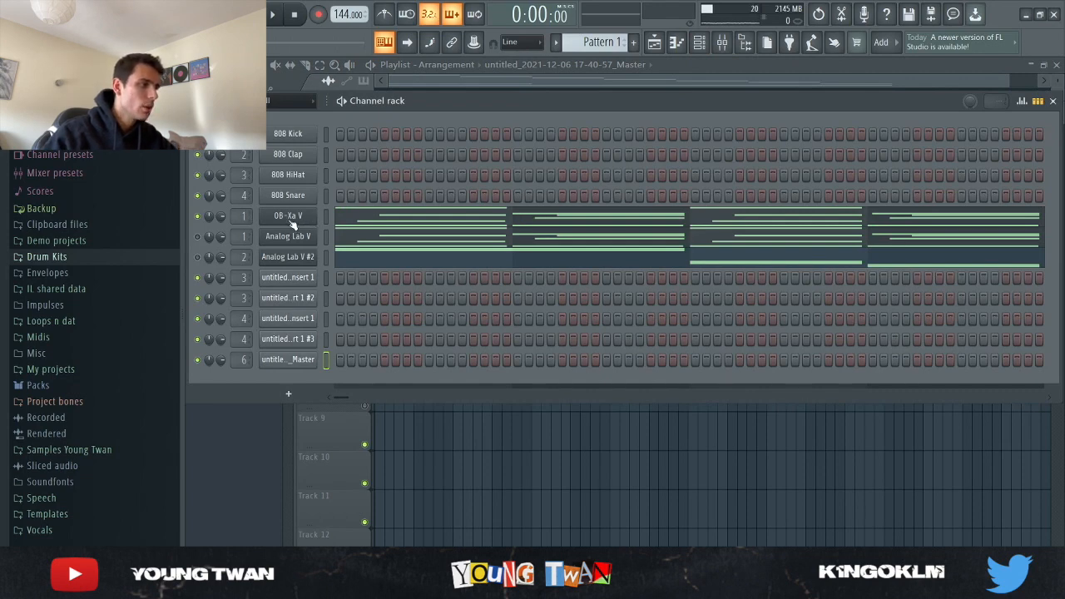
Step: View the OB-Xa V instrument and its preset, and open that channel's notes in the piano roll
left_click(288, 215)
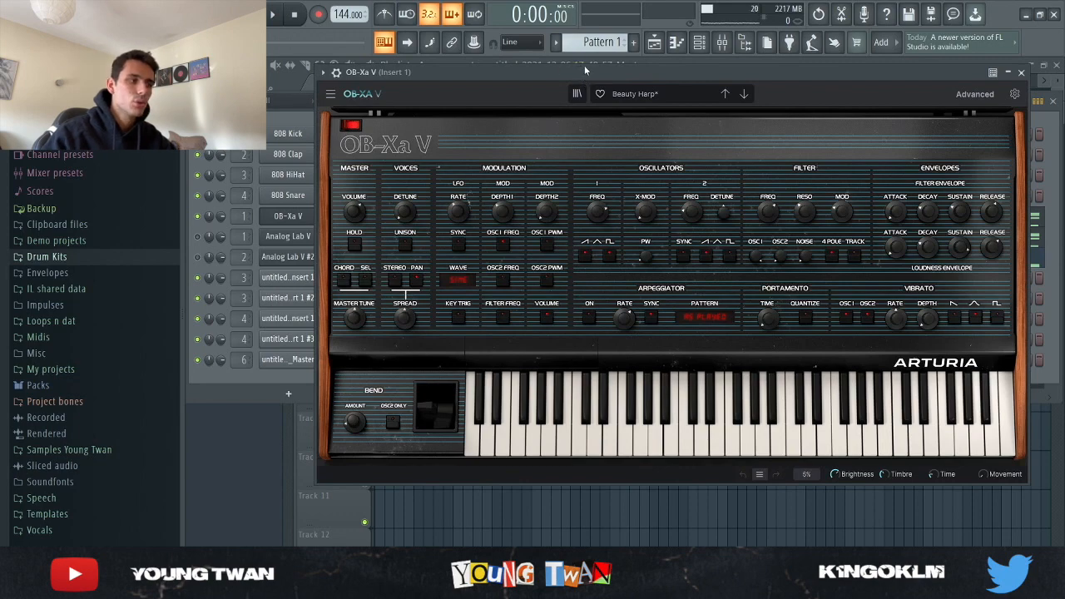
left_click_drag(584, 65, 506, 75)
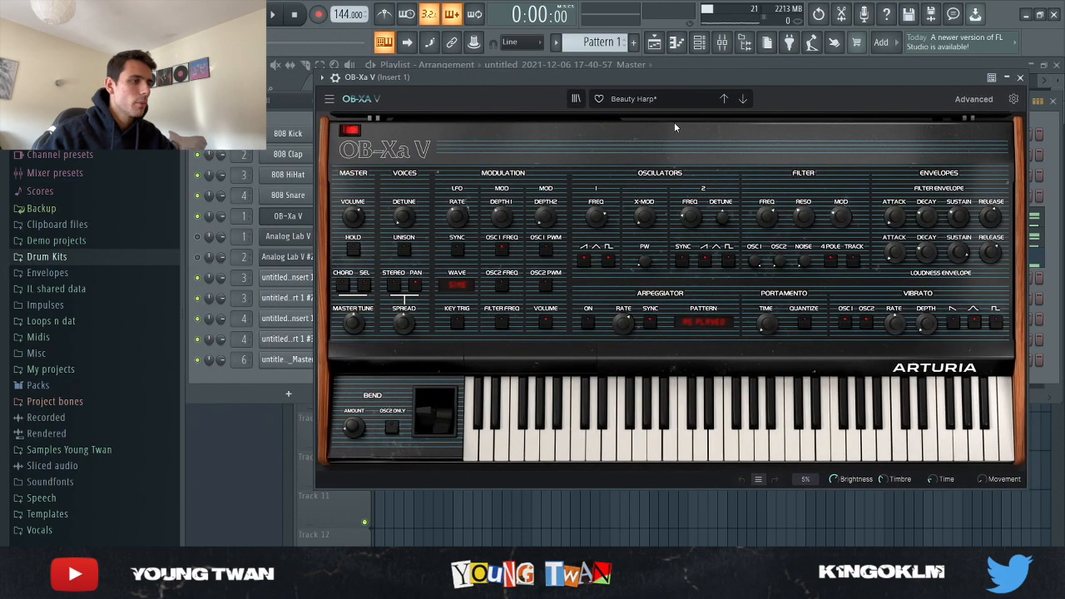
left_click(304, 218)
left_click(402, 219)
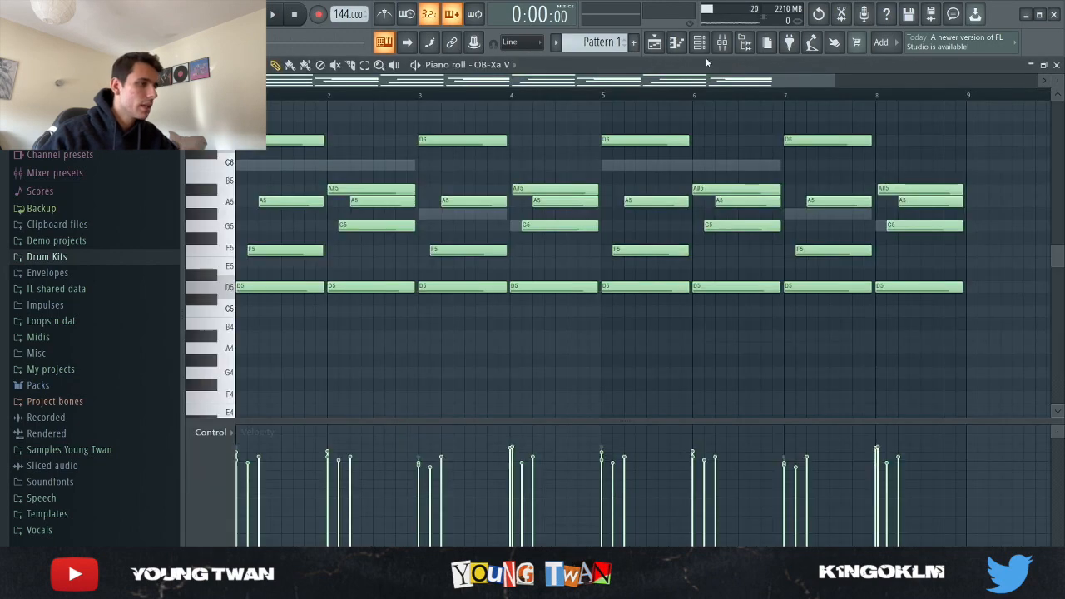
Step: Play the OB-Xa V melody in the piano roll, stop it and look over its notes
left_click(721, 42)
left_click(722, 43)
scroll(891, 400, "down", 2)
scroll(892, 400, "up", 1)
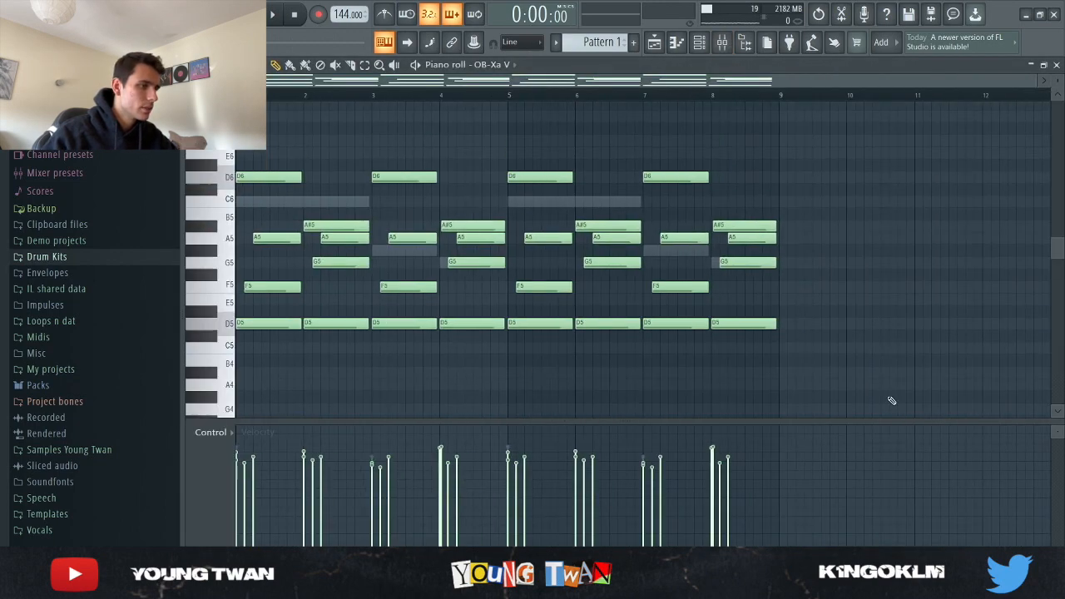
key("space")
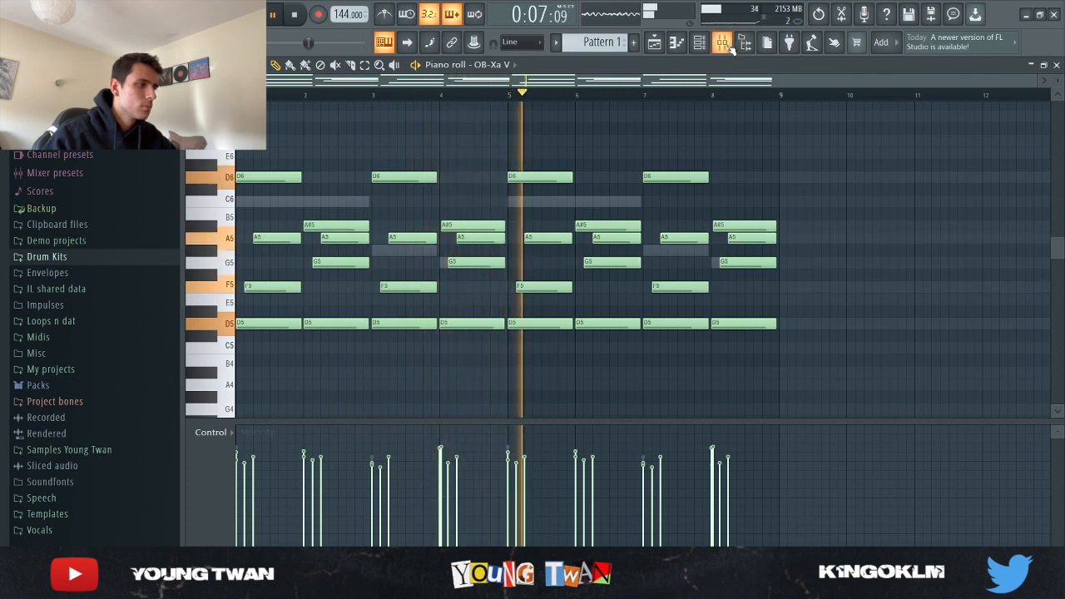
key("space")
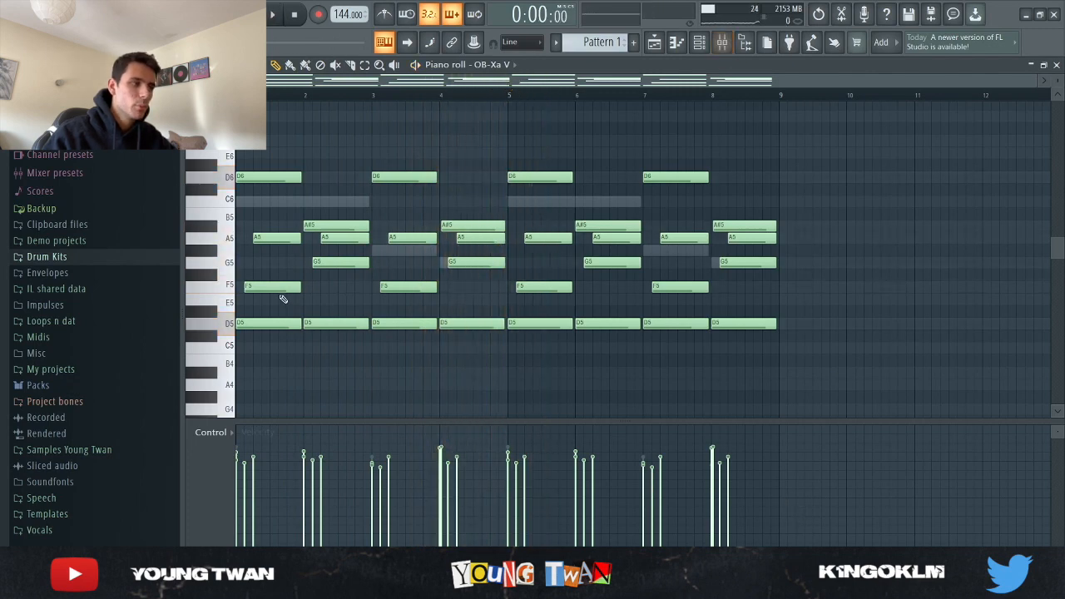
scroll(228, 272, "up", 2)
scroll(358, 233, "down", 1)
scroll(358, 236, "down", 1)
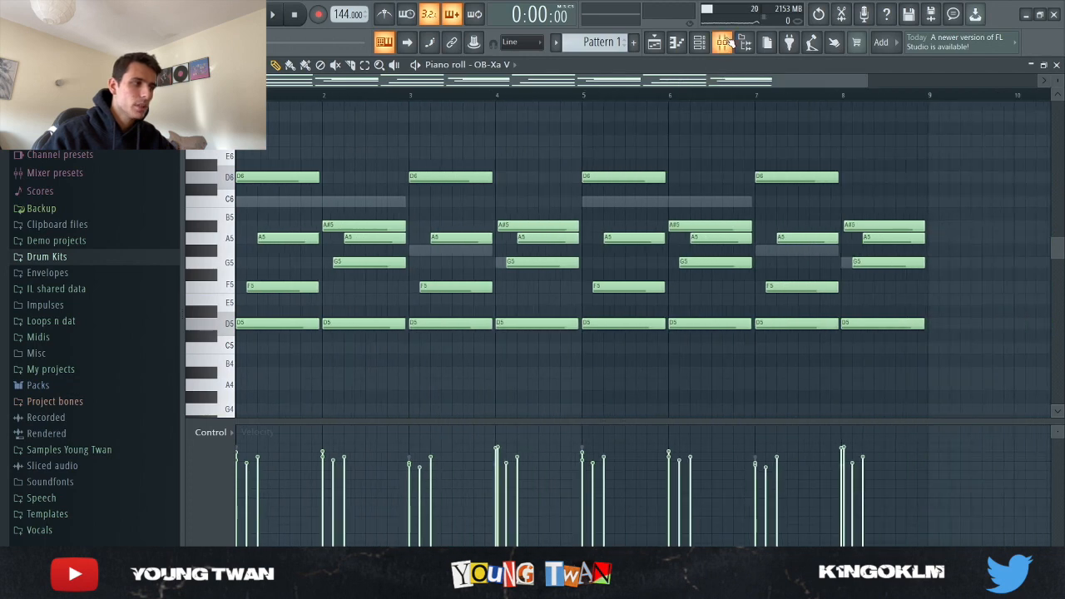
Step: Examine the FabFilter Pro-Q 3 equalizer curve on mixer Insert 1, including its two cut bands
key("F9")
left_click(305, 212)
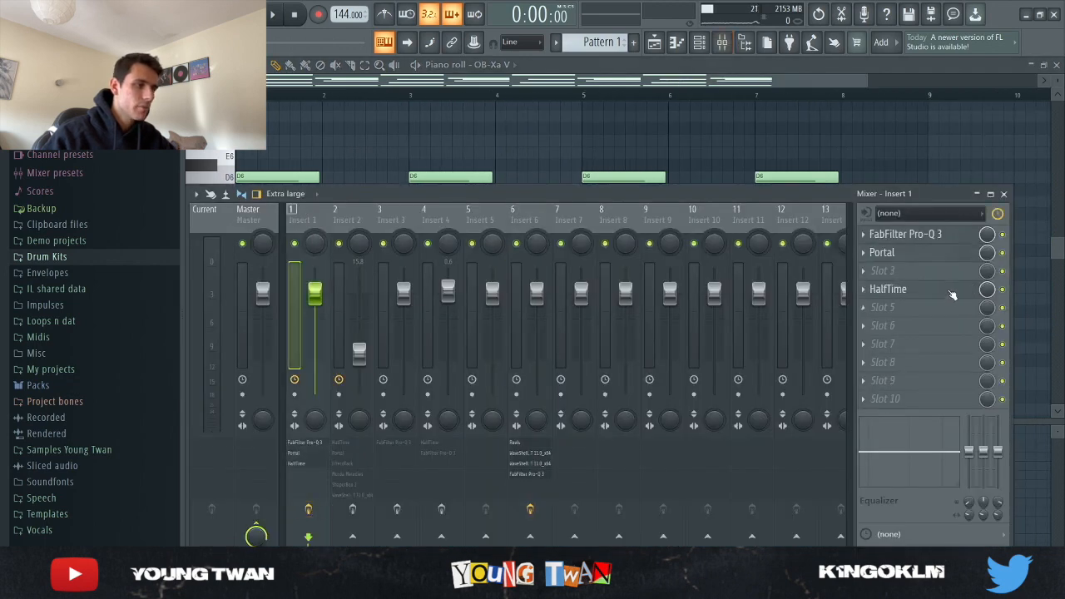
left_click(934, 235)
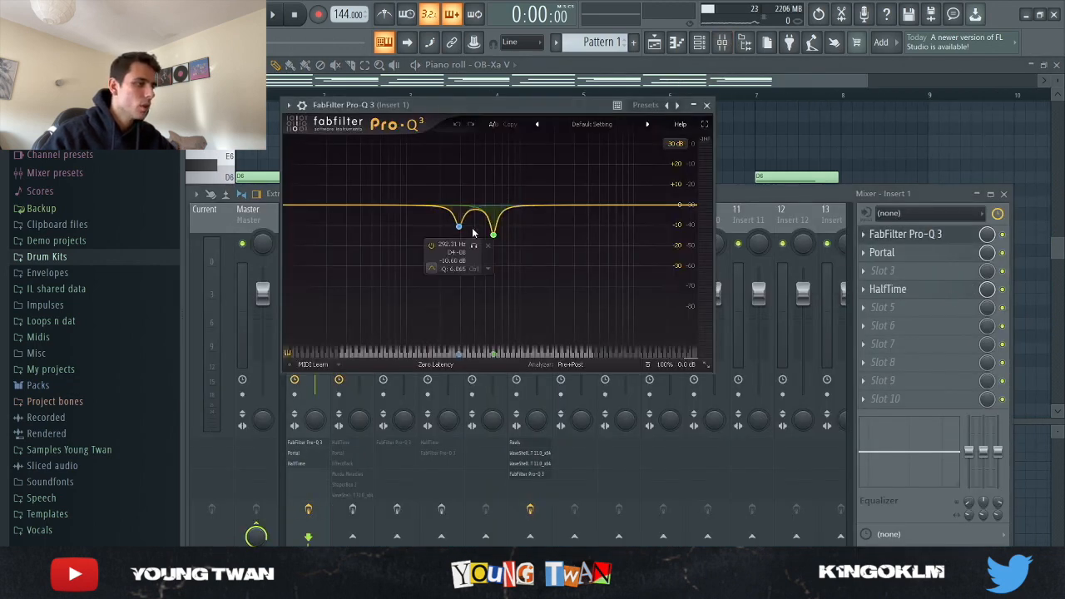
mouse_move(486, 223)
left_click(920, 235)
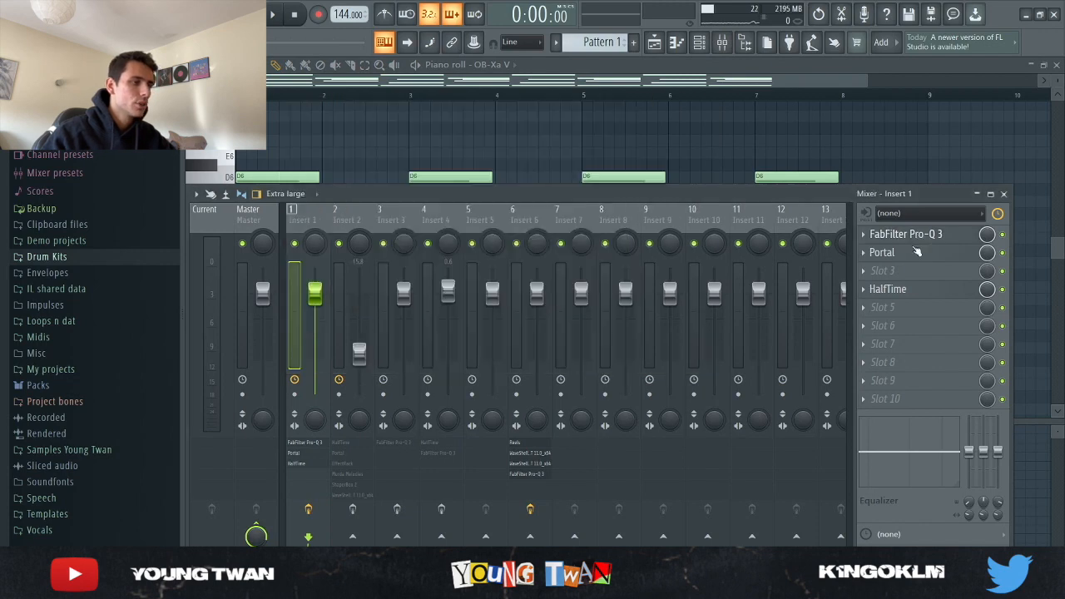
Step: Review the Portal and HalfTime effect settings on Insert 1 and return to the piano roll
left_click(915, 254)
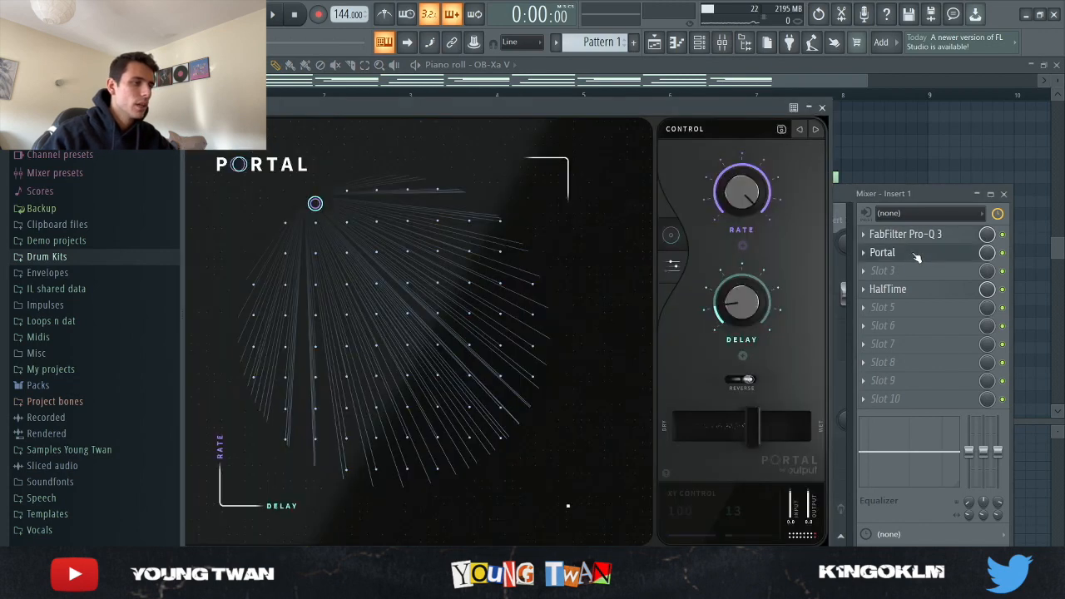
left_click(822, 108)
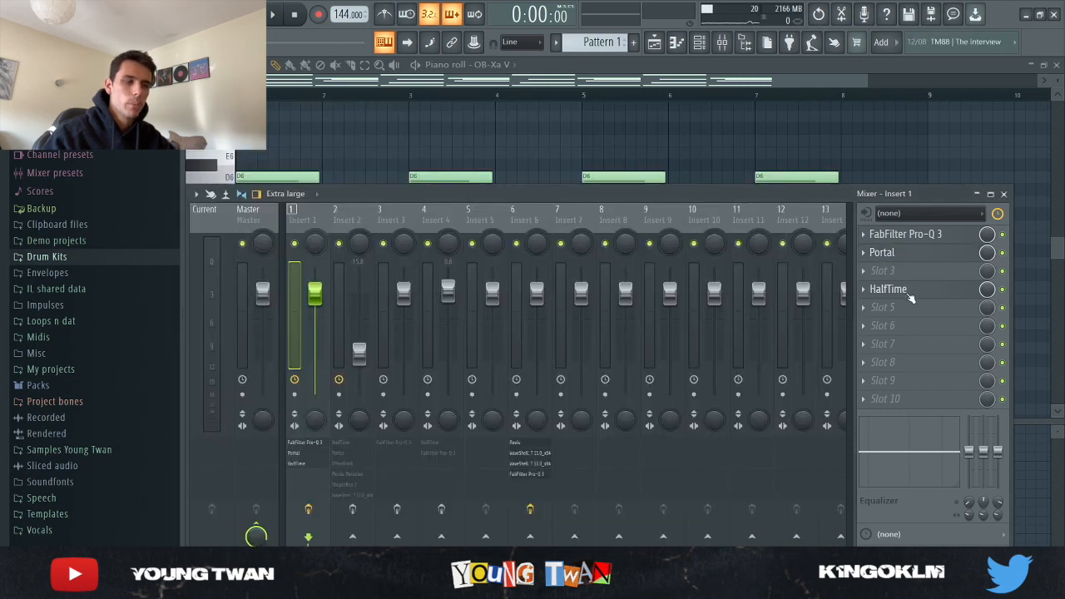
left_click(910, 293)
left_click_drag(541, 160, 584, 120)
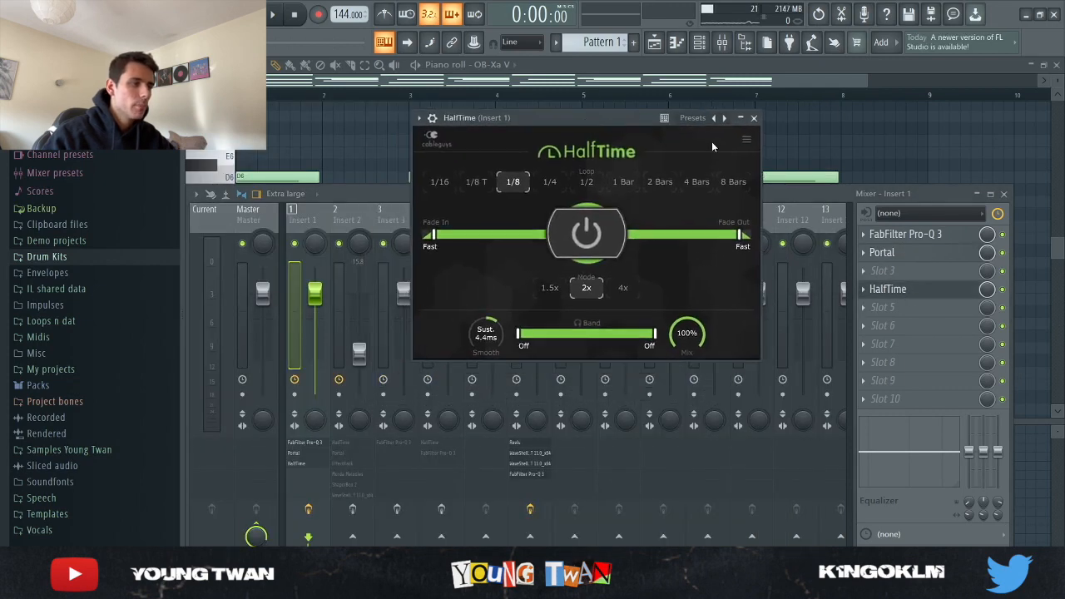
left_click(754, 118)
key("F9")
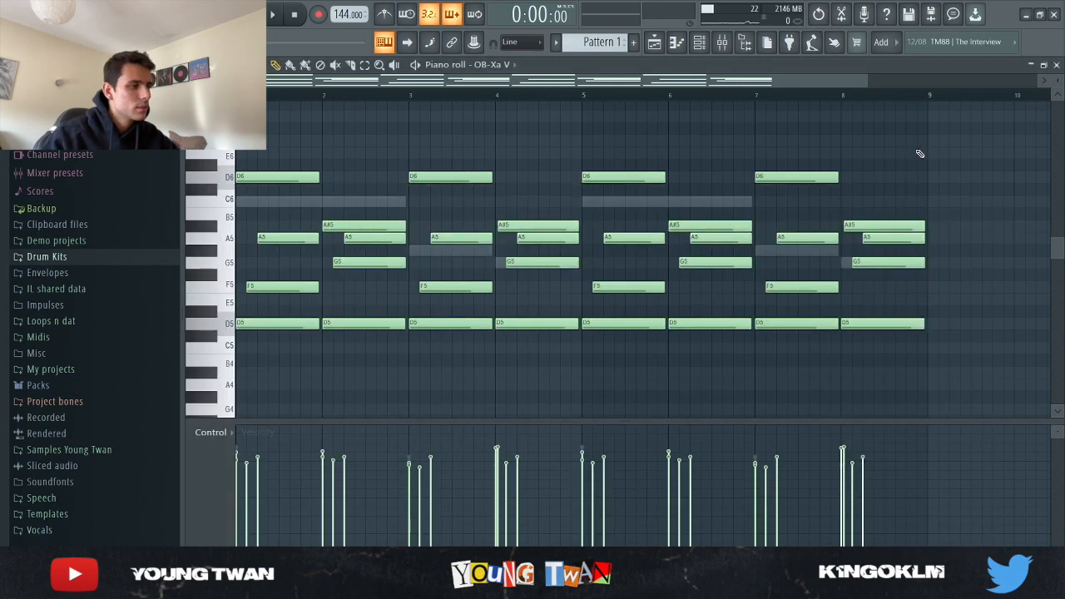
Step: Play the OB-Xa V melody through its effects with the mixer shown, and stop playback
key("space")
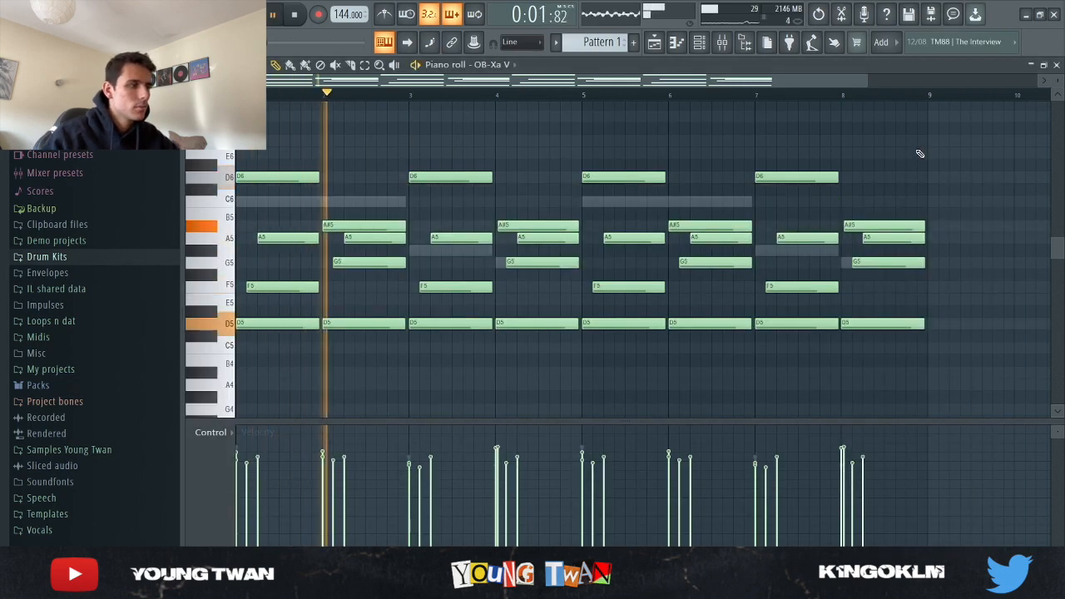
left_click(731, 47)
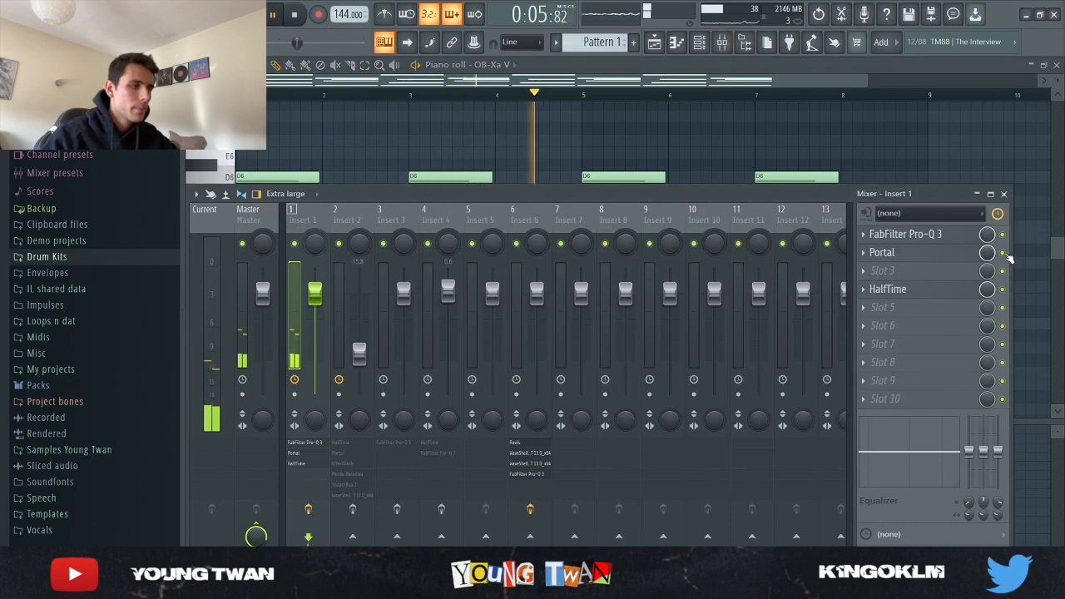
key("space")
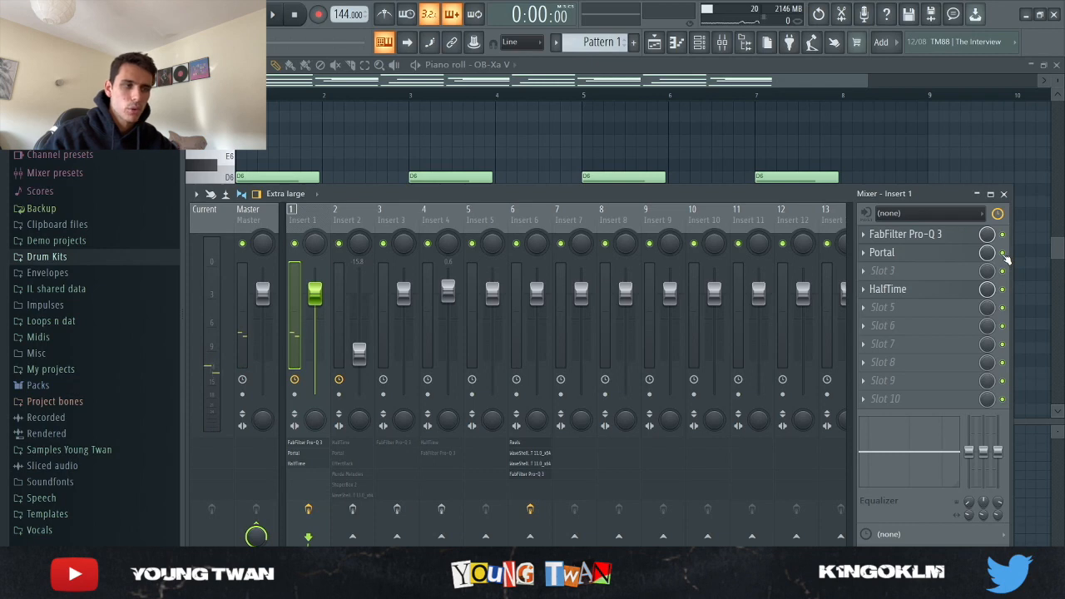
Step: Compare the melody's playback with Portal bypassed and re-enabled on Insert 1
key("space")
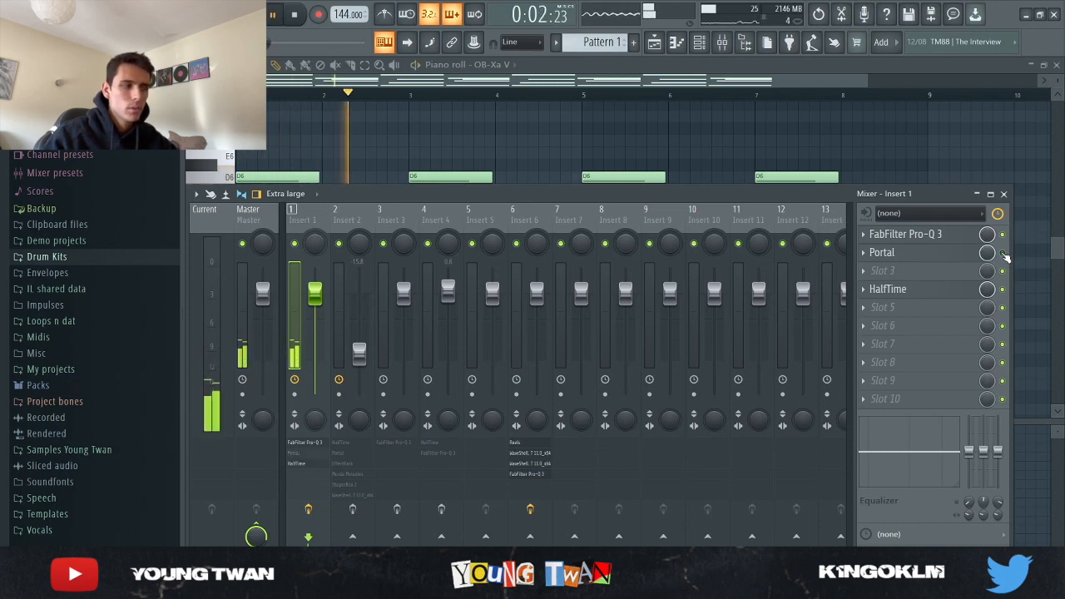
key("space")
key("space")
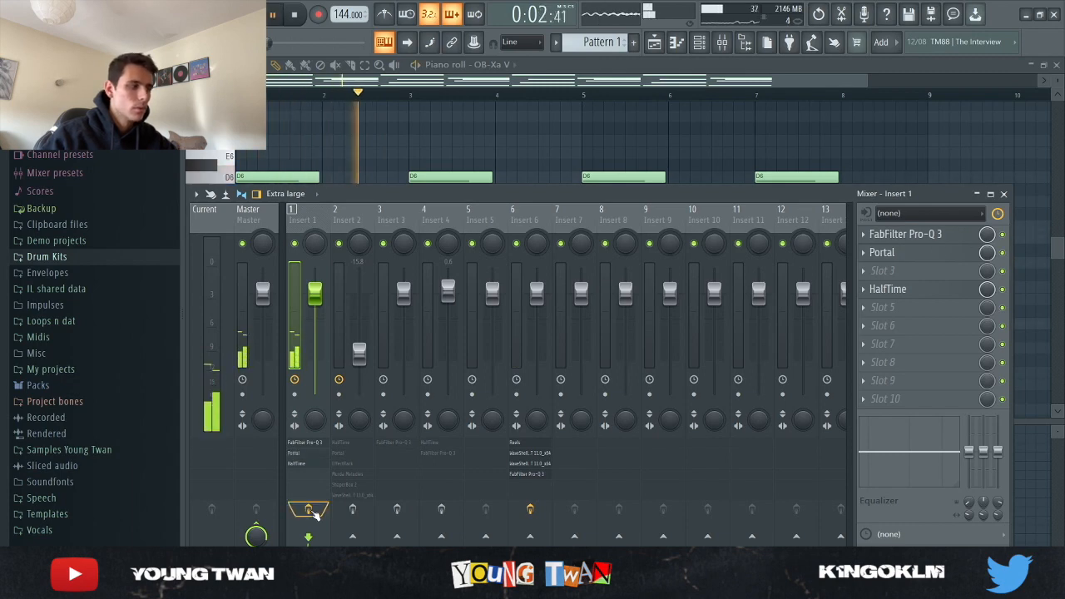
key("space")
Step: View the first Analog Lab V instrument and its preset, and open that channel's notes in the piano roll
key("F6")
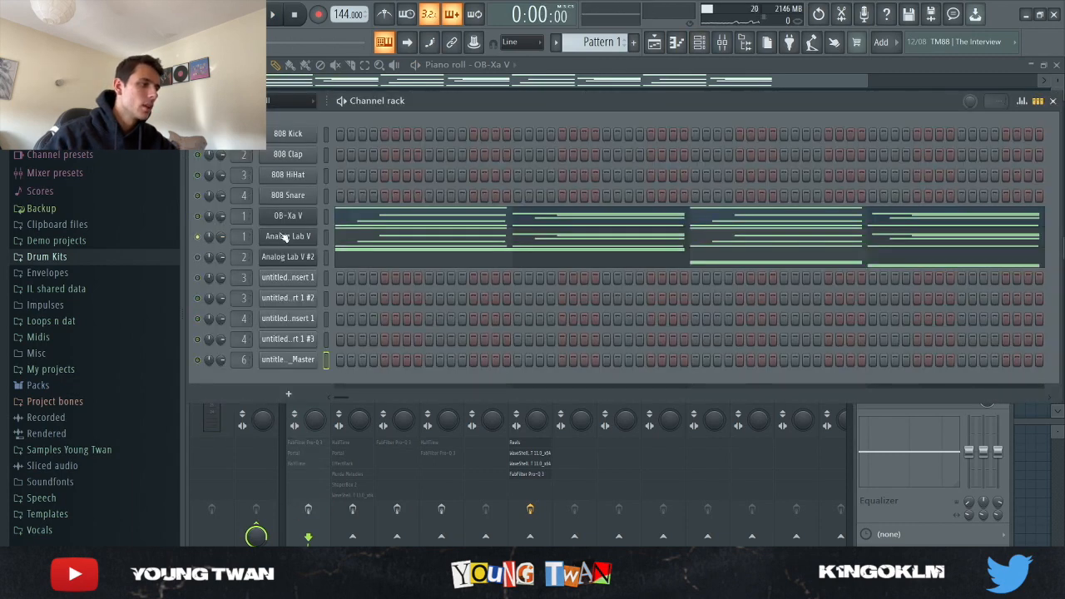
left_click(284, 238)
left_click(452, 235)
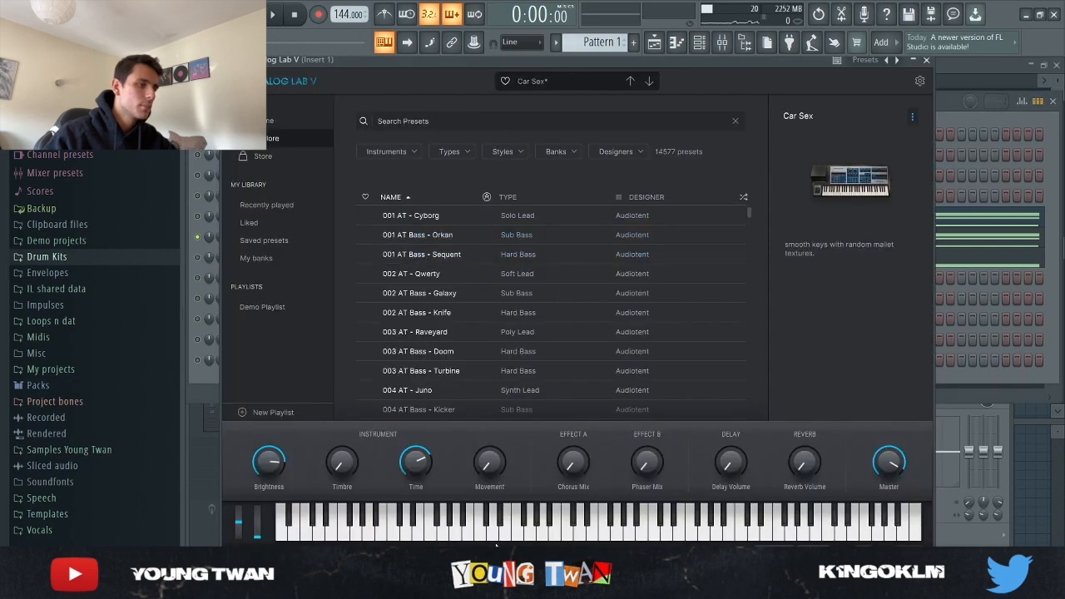
left_click(202, 398)
left_click(307, 236)
left_click(394, 234)
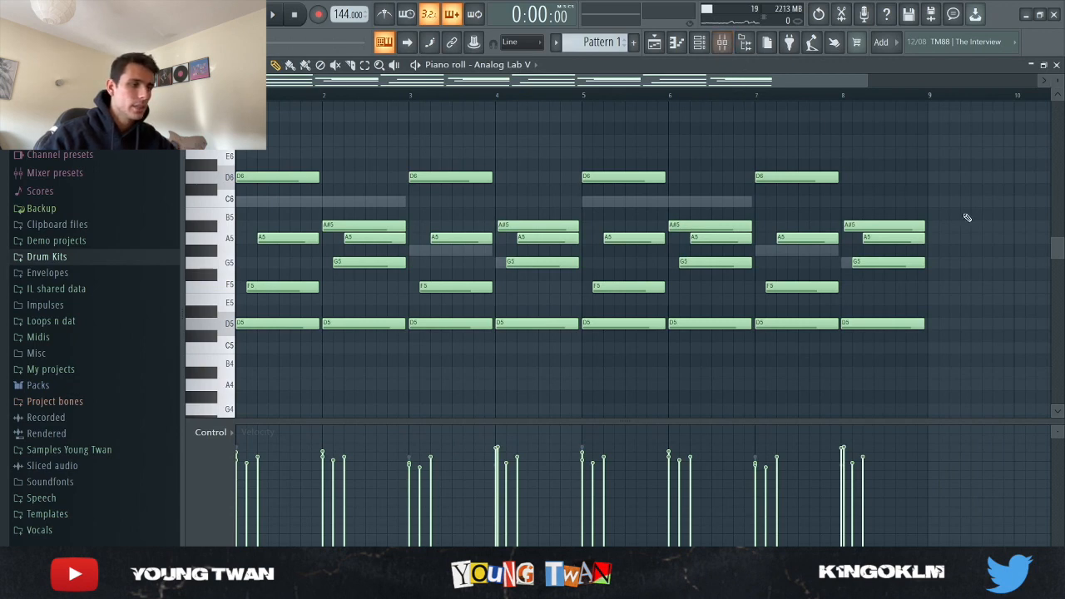
Step: Play the Analog Lab V layer and check the FabFilter Pro-Q 3 equalizer on mixer Insert 1
key("space")
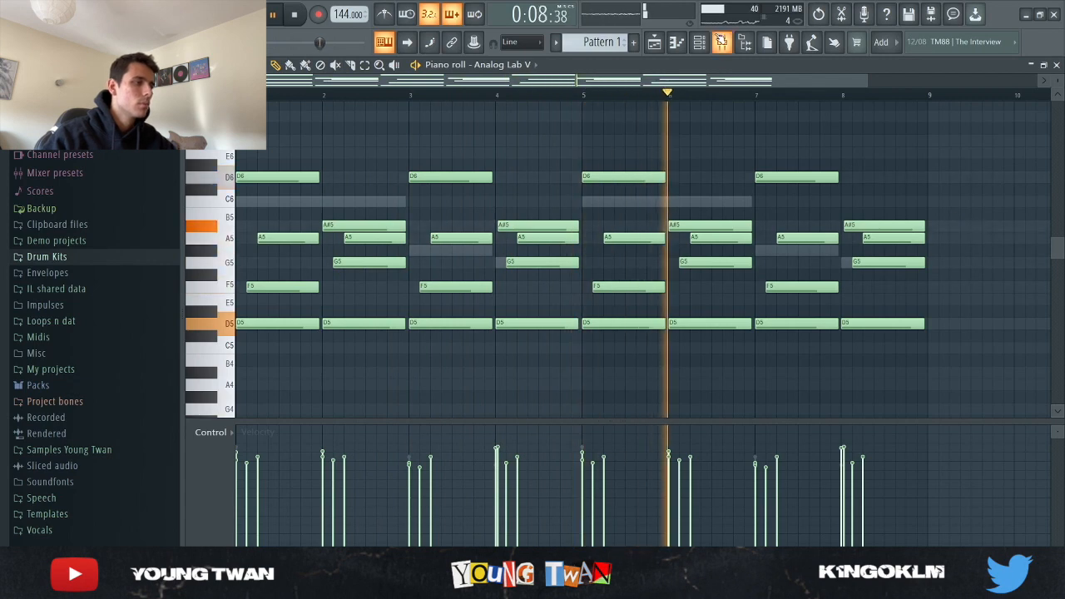
key("space")
key("F9")
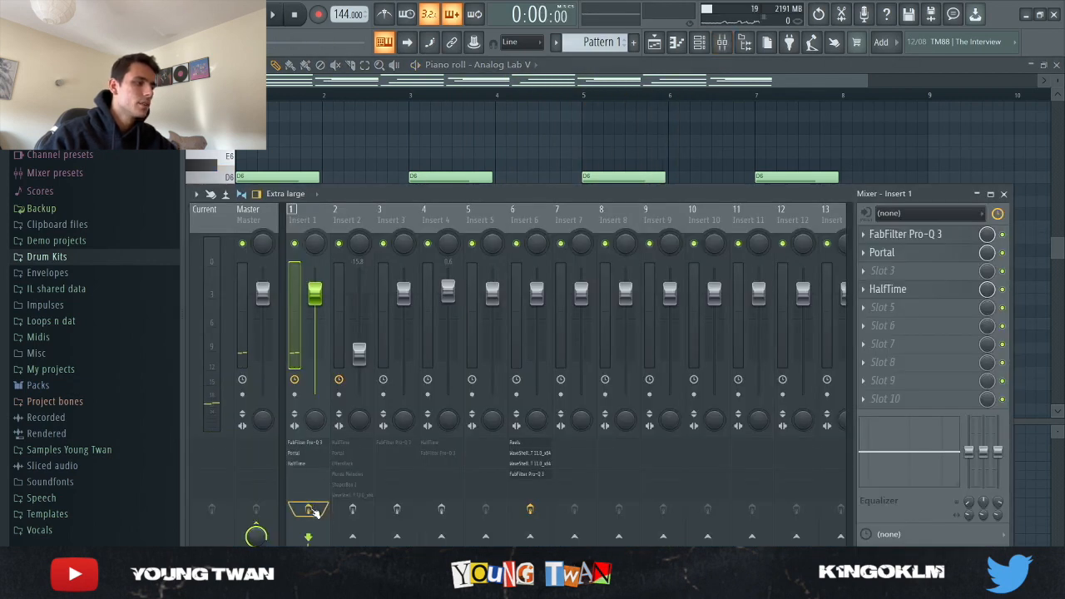
left_click(946, 239)
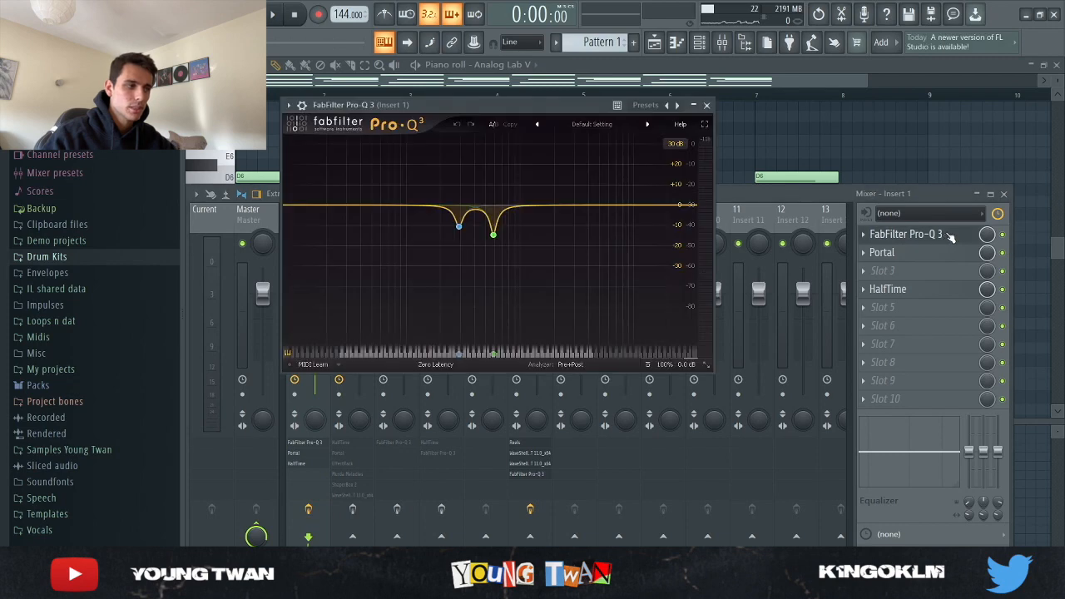
left_click(943, 242)
key("F9")
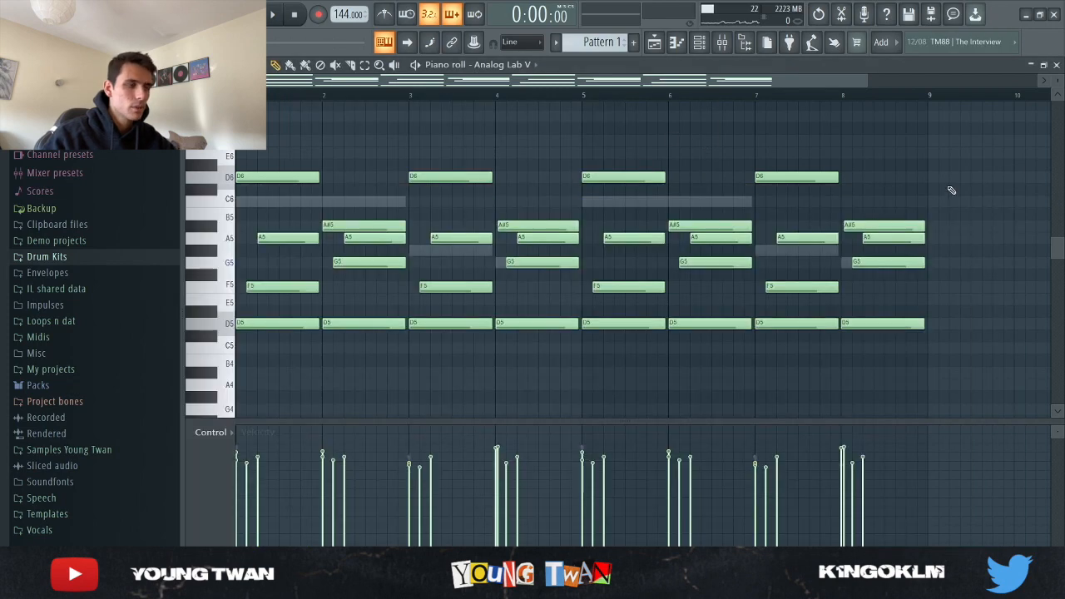
Step: Play the Analog Lab V notes in the piano roll once more and stop playback
key("space")
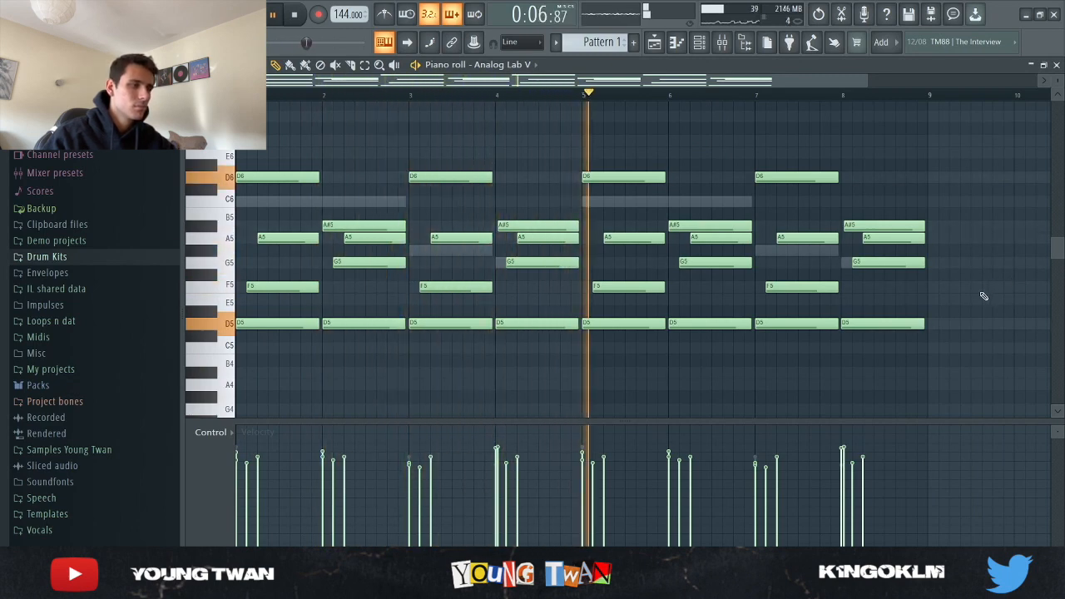
scroll(596, 342, "up", 4)
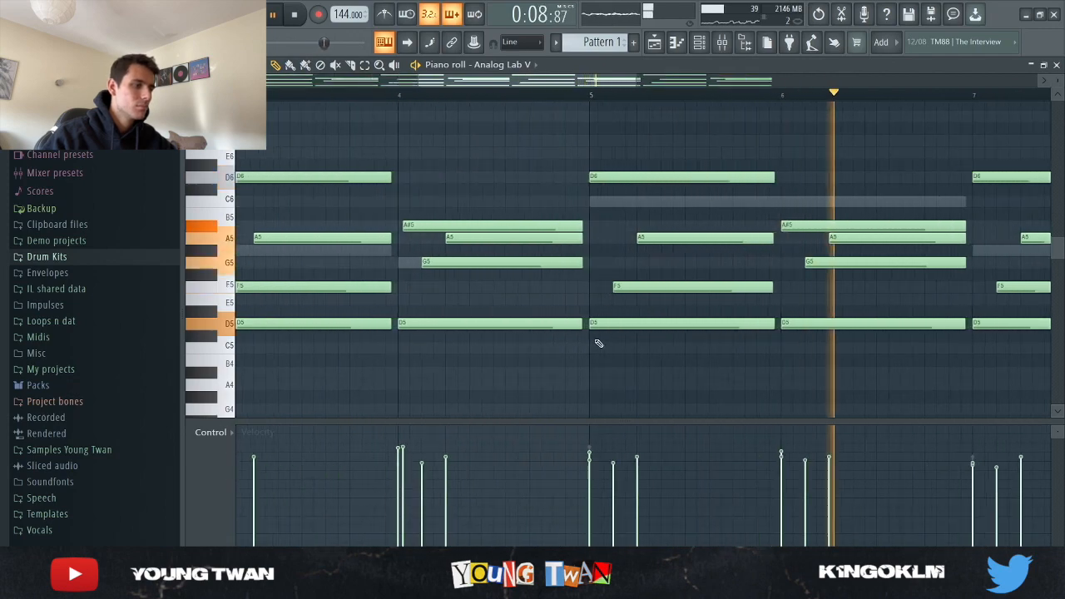
scroll(604, 342, "down", 5)
key("space")
Step: View the Analog Lab V #2 instrument and its preset, and open that channel's notes in the piano roll
key("F6")
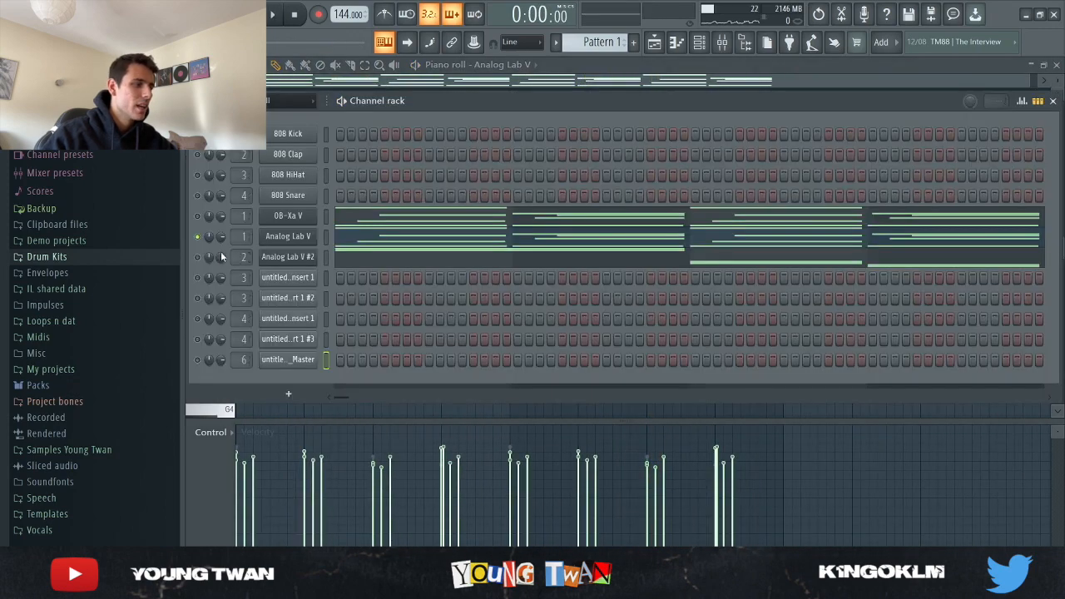
left_click(293, 257)
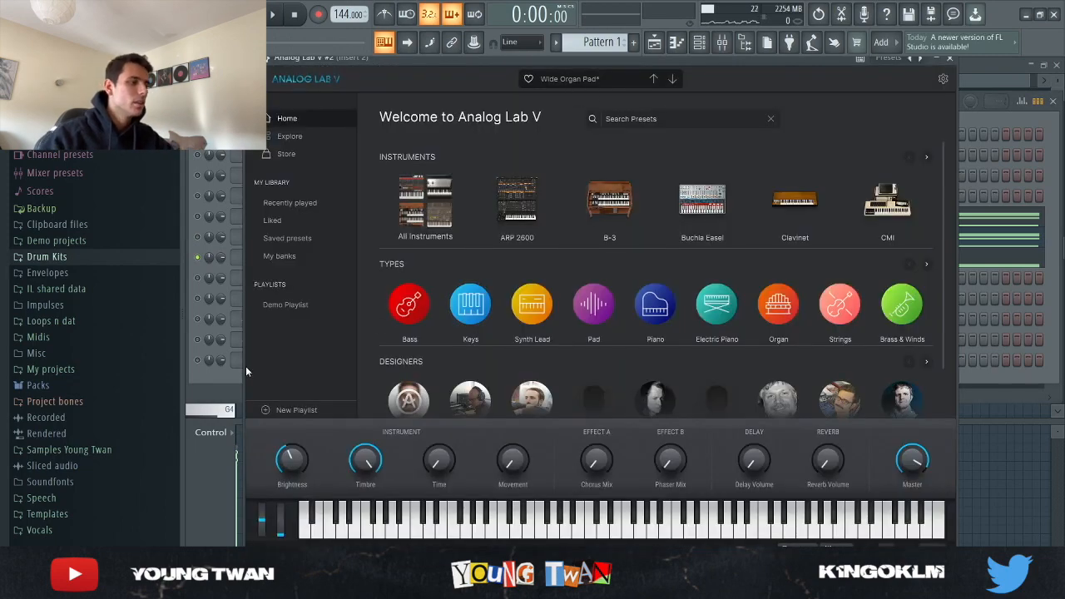
left_click(215, 394)
left_click(298, 256)
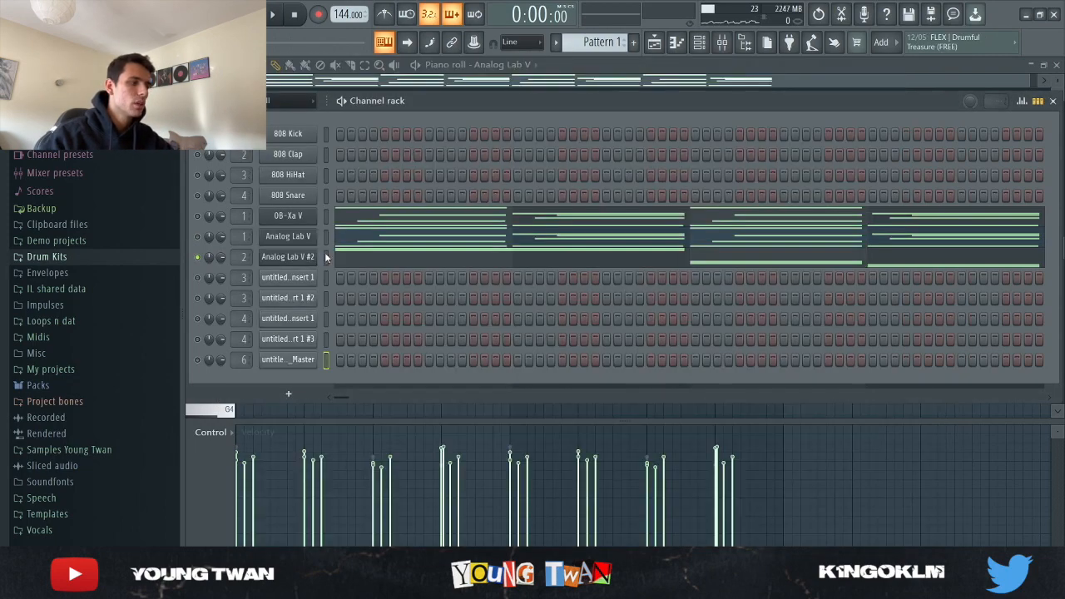
left_click(357, 259)
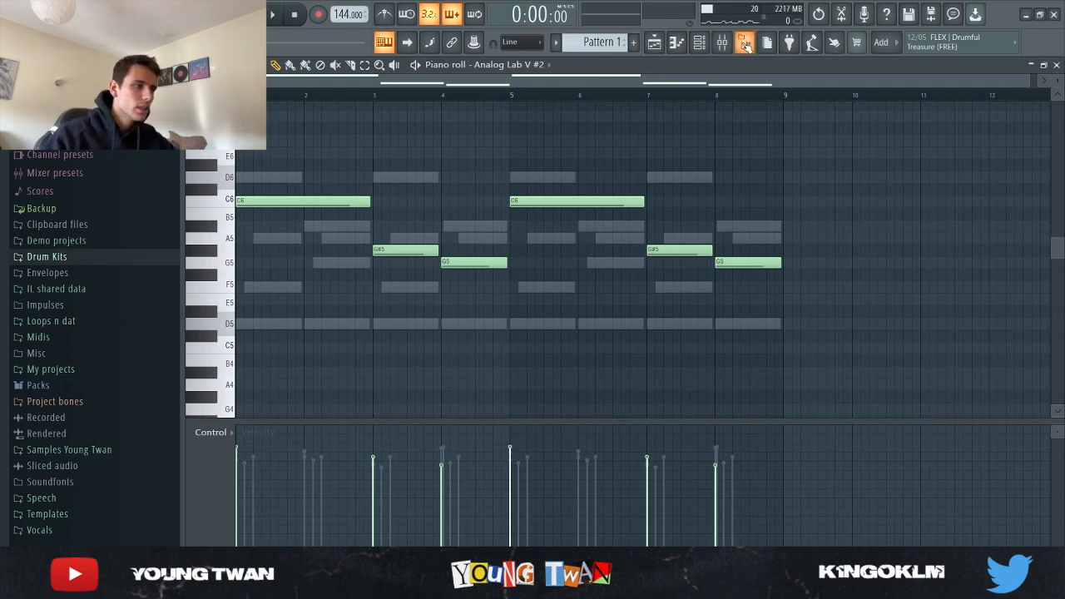
Step: Play the Analog Lab V #2 notes, stop playback and display the effects chain of mixer Insert 2
key("space")
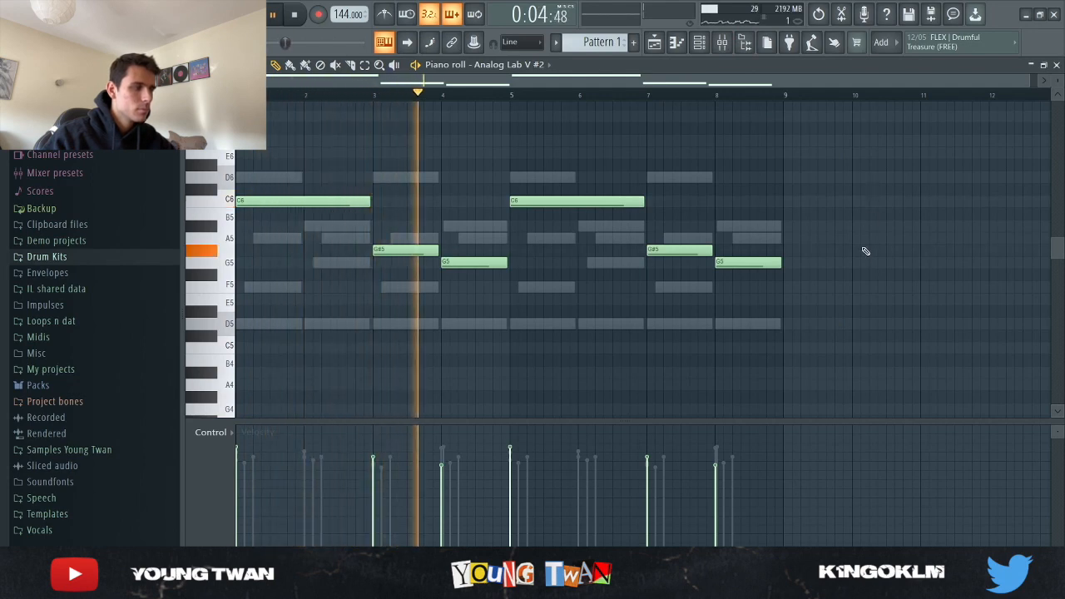
key("space")
left_click(723, 45)
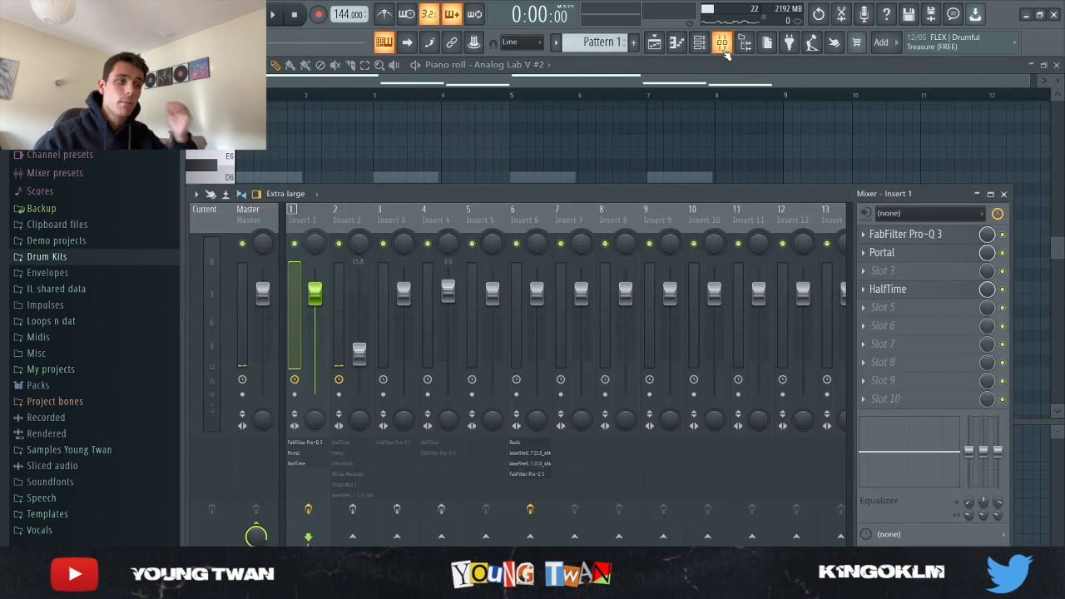
left_click(337, 491)
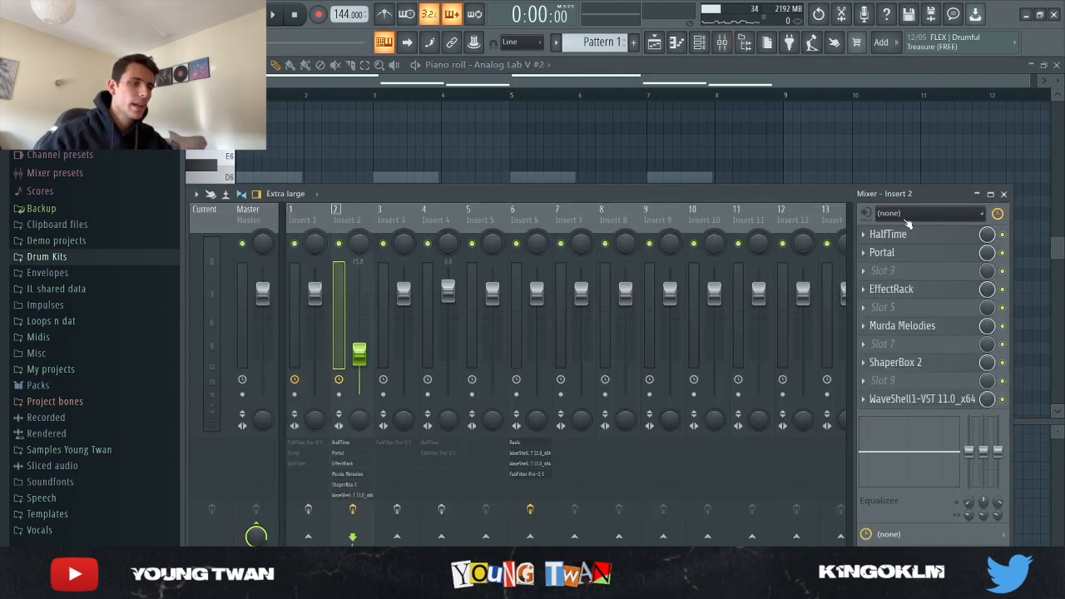
Step: Check the settings of HalfTime, Portal, EffectRack and Murda Melodies in mixer Insert 2's effects chain
left_click(919, 237)
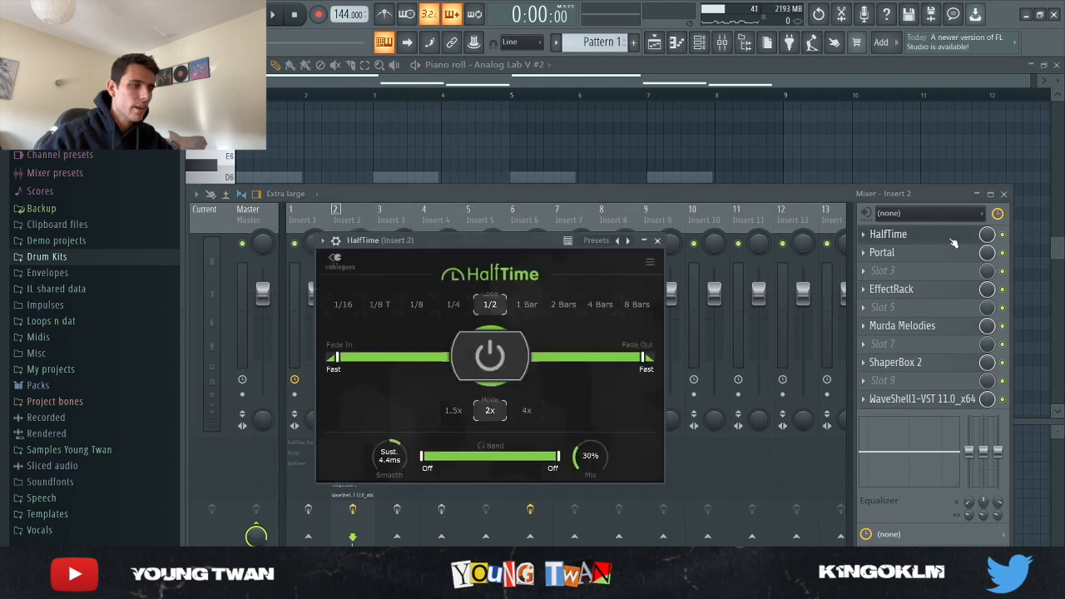
left_click(953, 239)
left_click(931, 258)
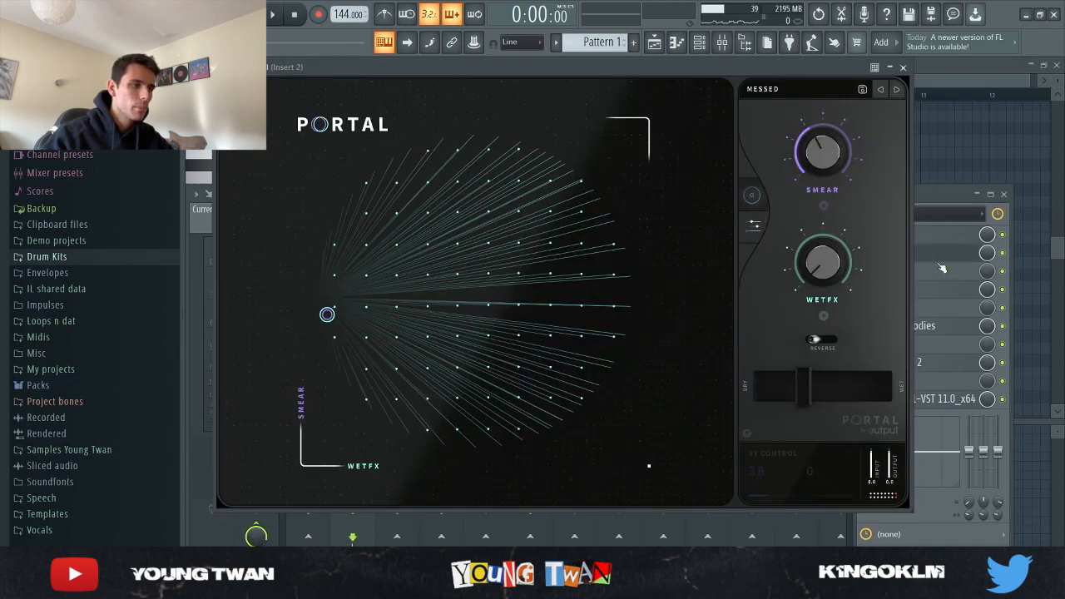
left_click(947, 254)
left_click(892, 289)
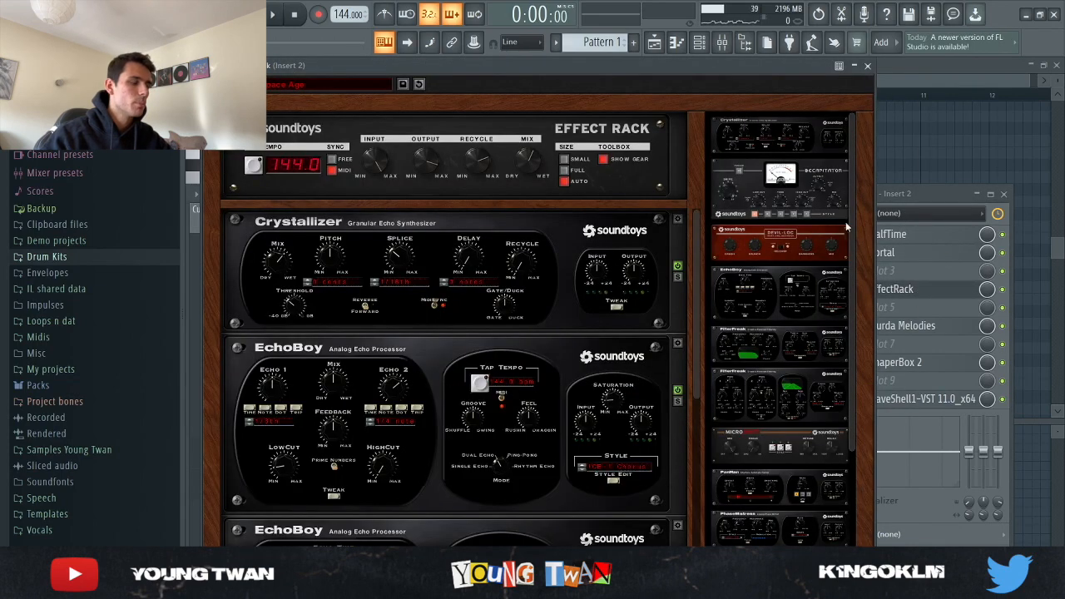
left_click(895, 289)
left_click(915, 326)
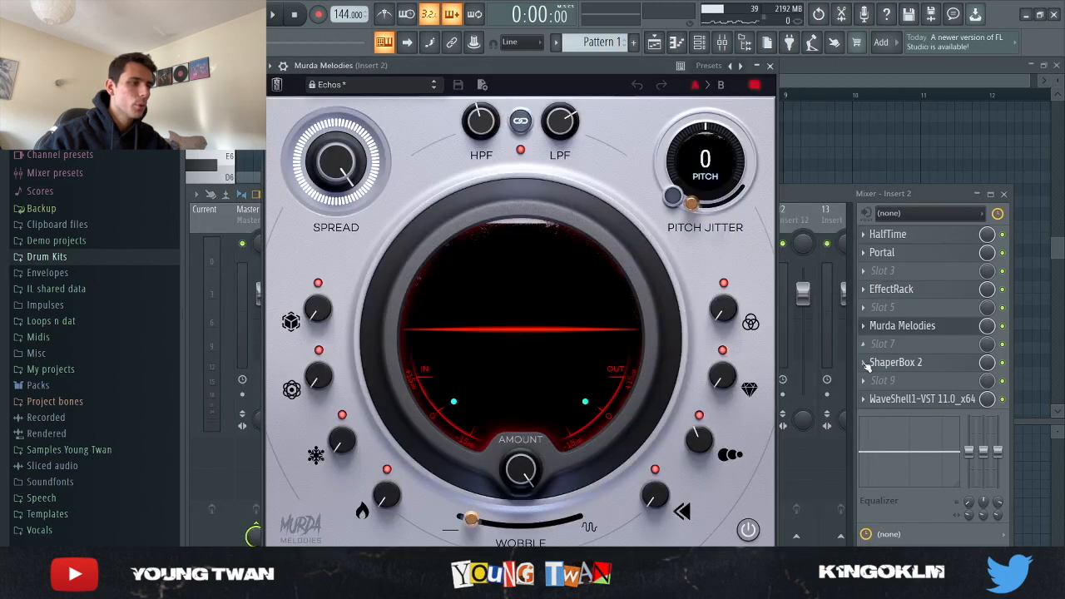
left_click(770, 66)
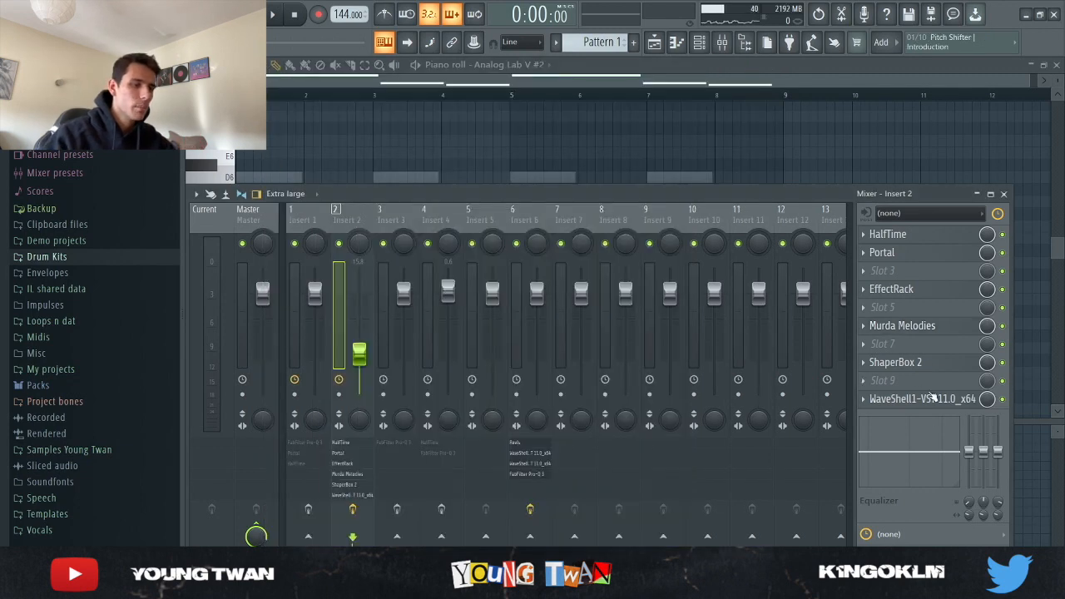
Step: Check ShaperBox 2 and the PuigChild compressor on Insert 2, close the mixer and play the Analog Lab V #2 notes
left_click(923, 363)
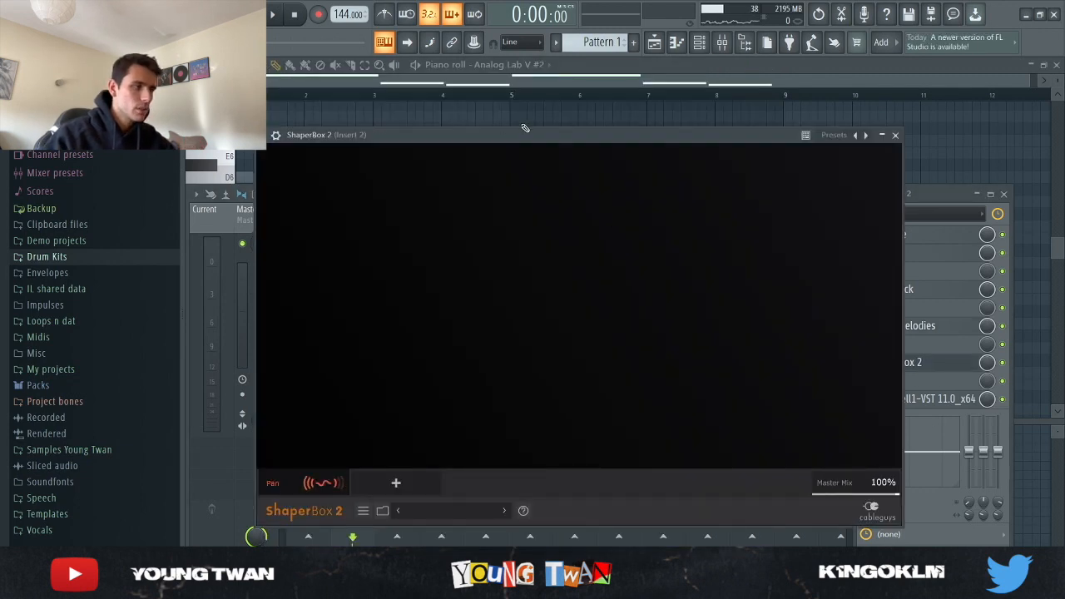
left_click(957, 366)
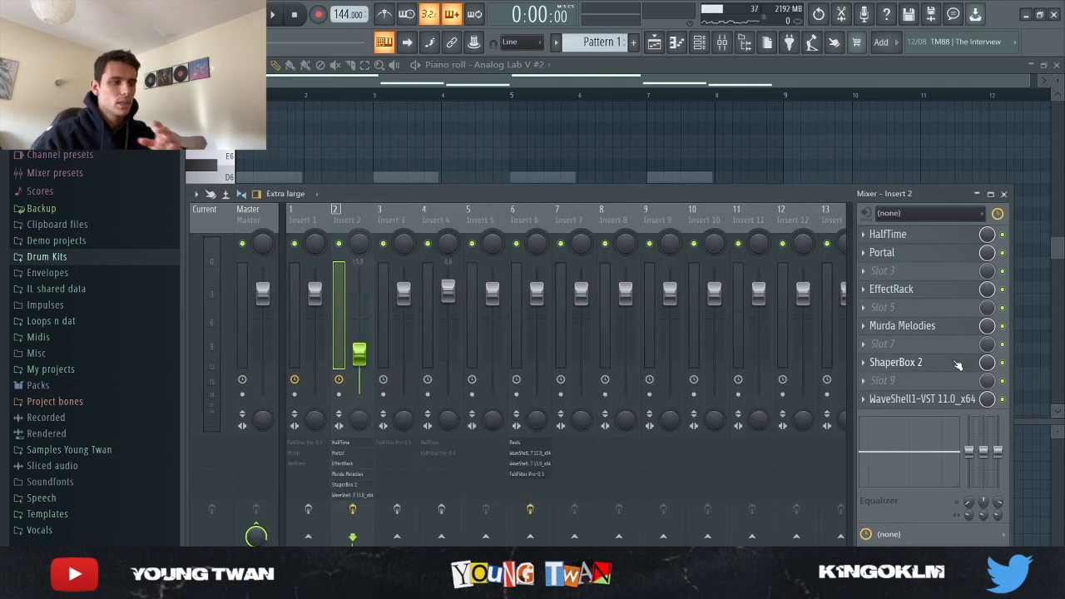
left_click(936, 401)
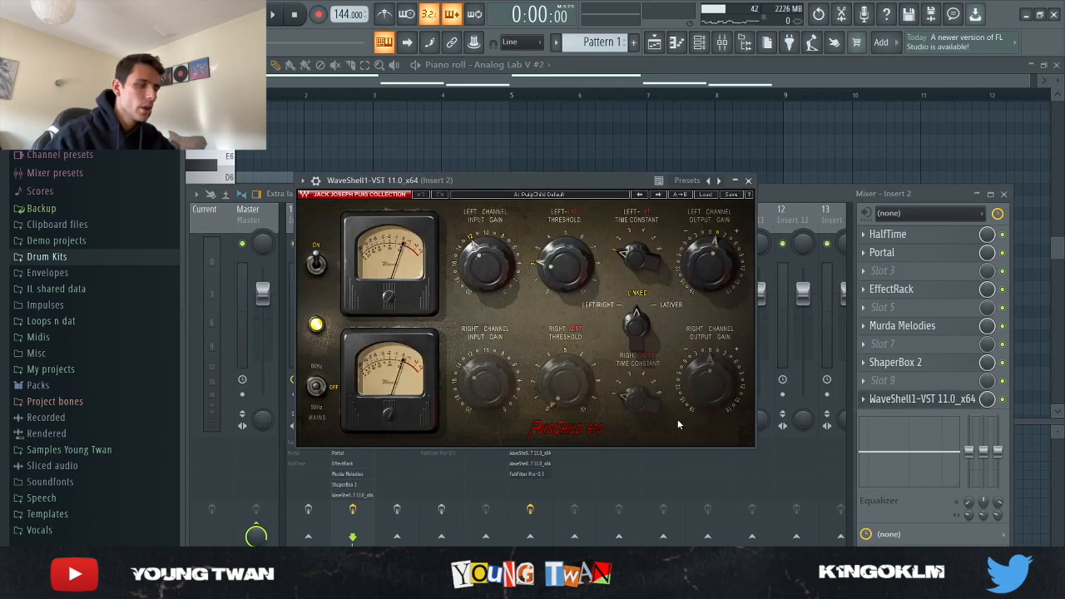
left_click(749, 181)
key("F9")
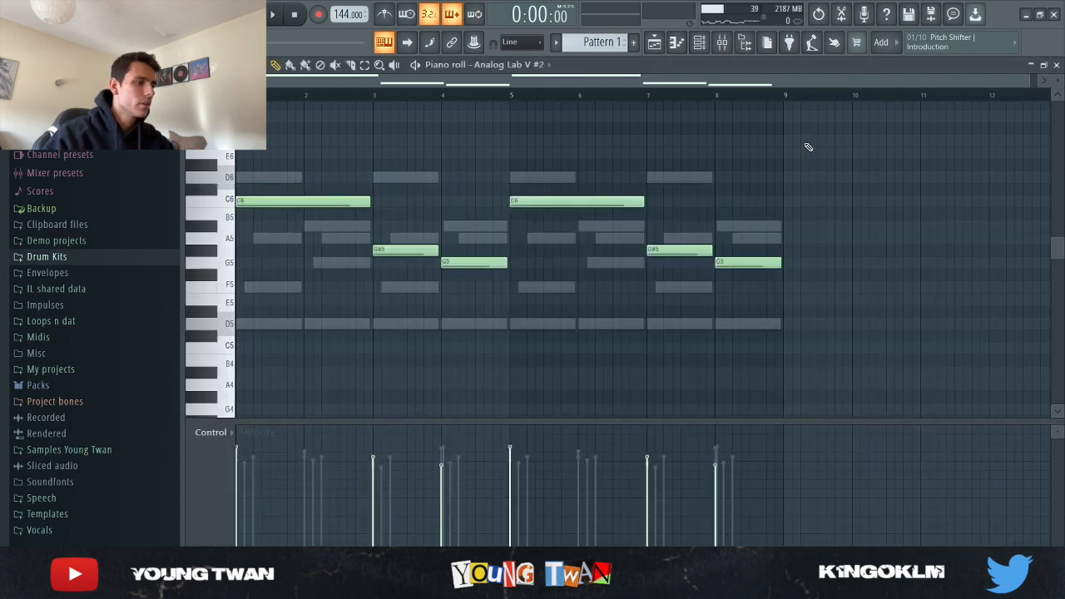
key("space")
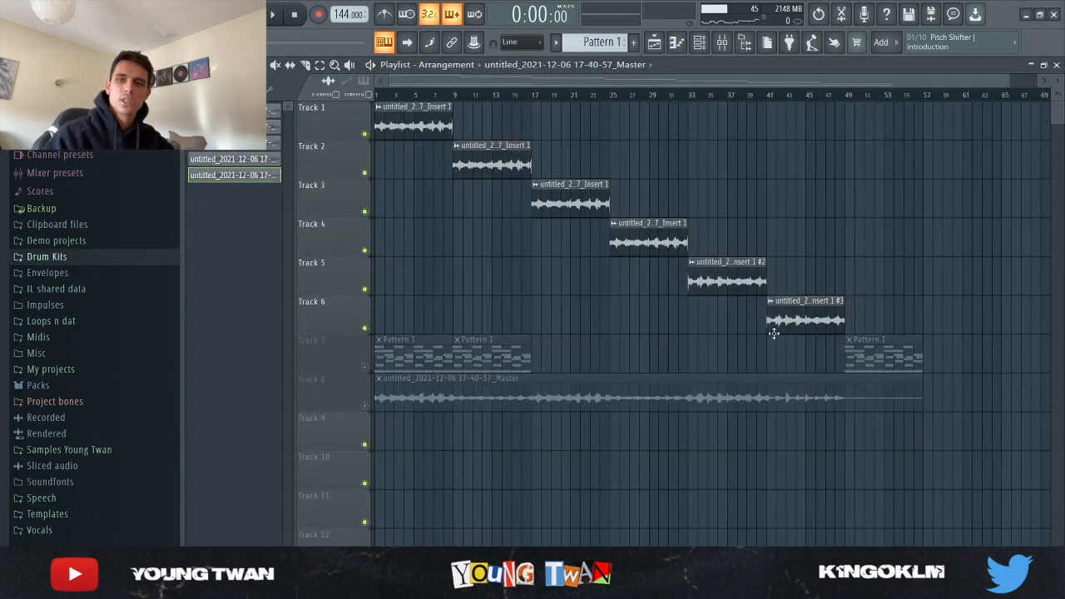
Step: Open the sample settings of the Track 1 audio clip, turn off Reverse and audition the unreversed sample
scroll(352, 318, "up", 2)
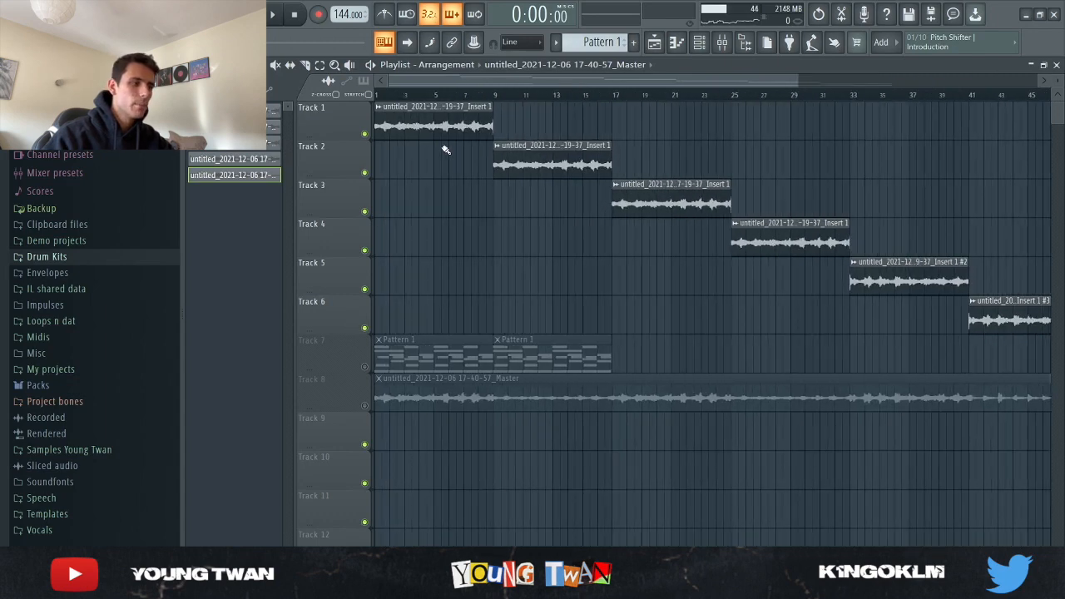
scroll(444, 148, "down", 2)
left_click(403, 120)
double_click(403, 120)
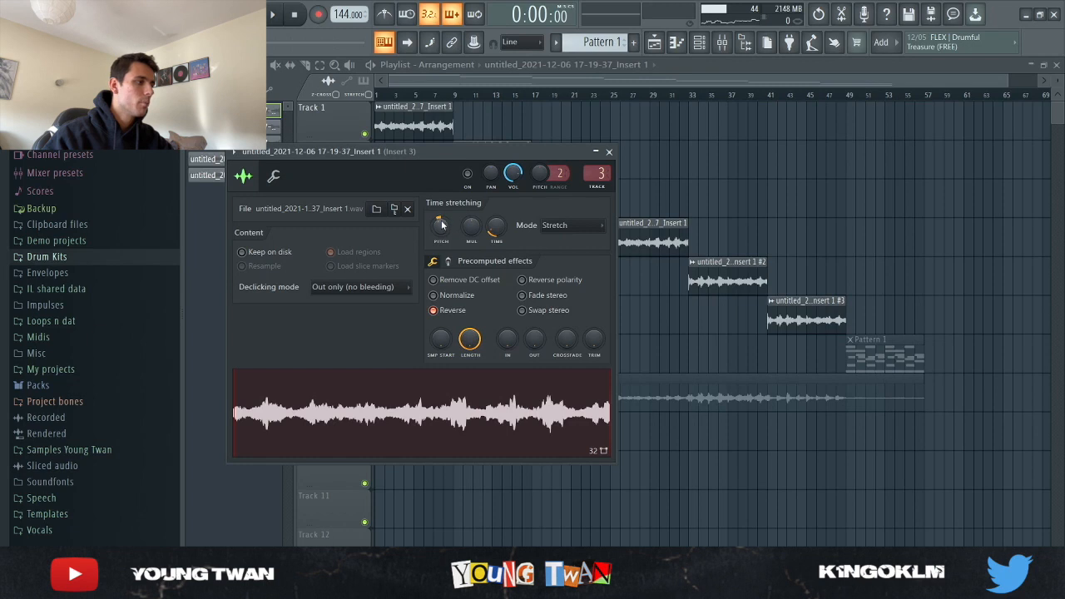
left_click(454, 311)
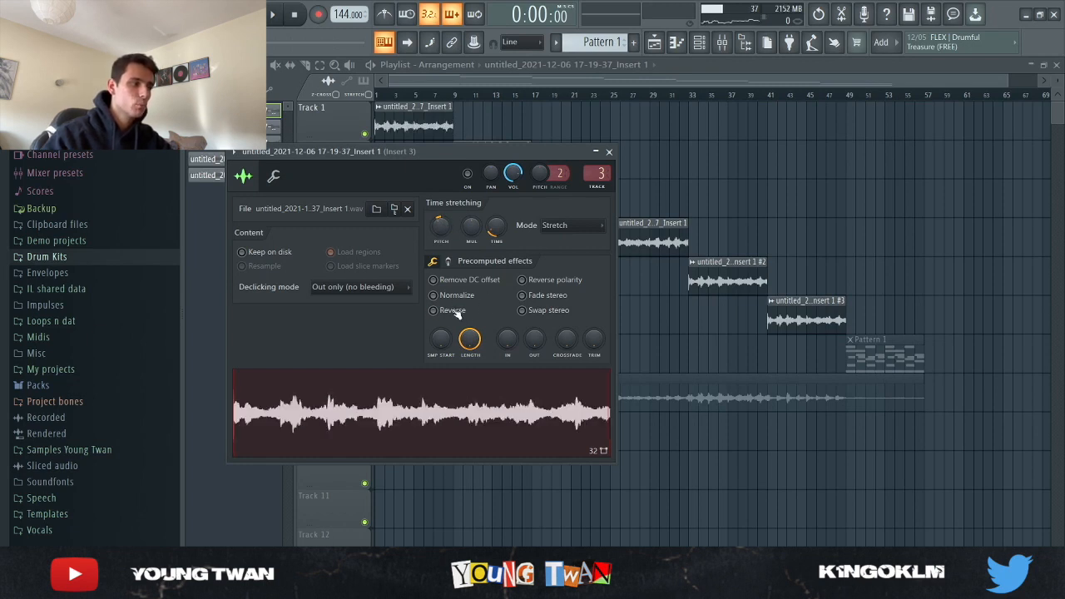
left_click(430, 405)
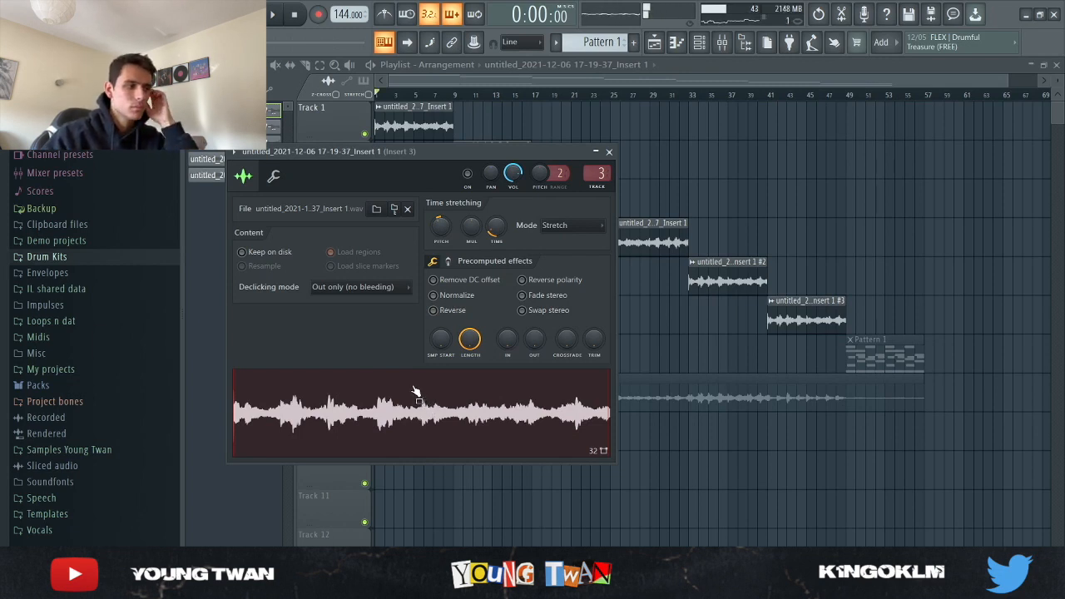
key("space")
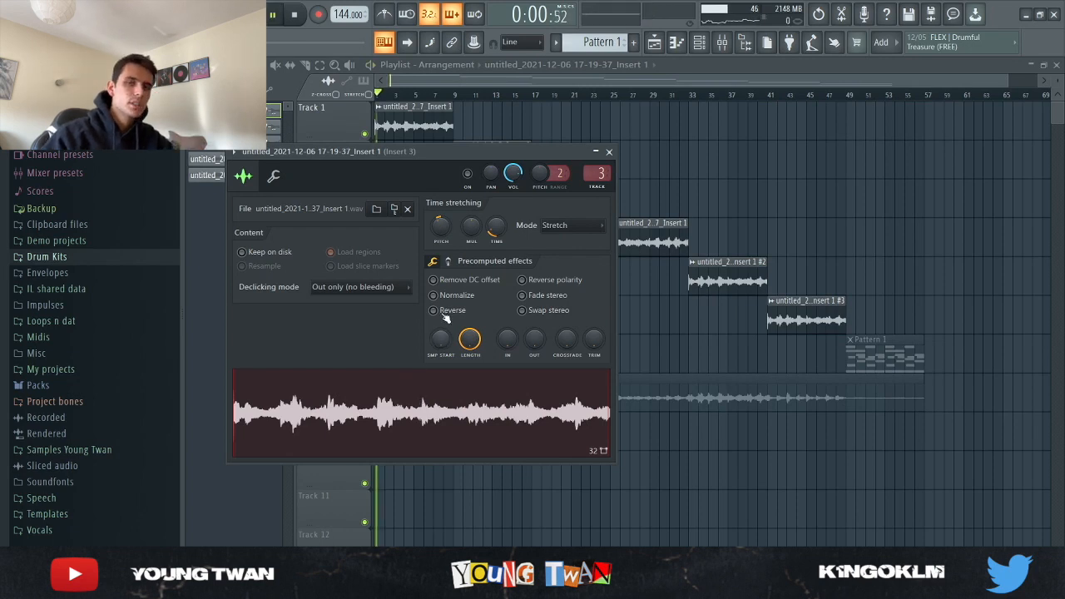
key("space")
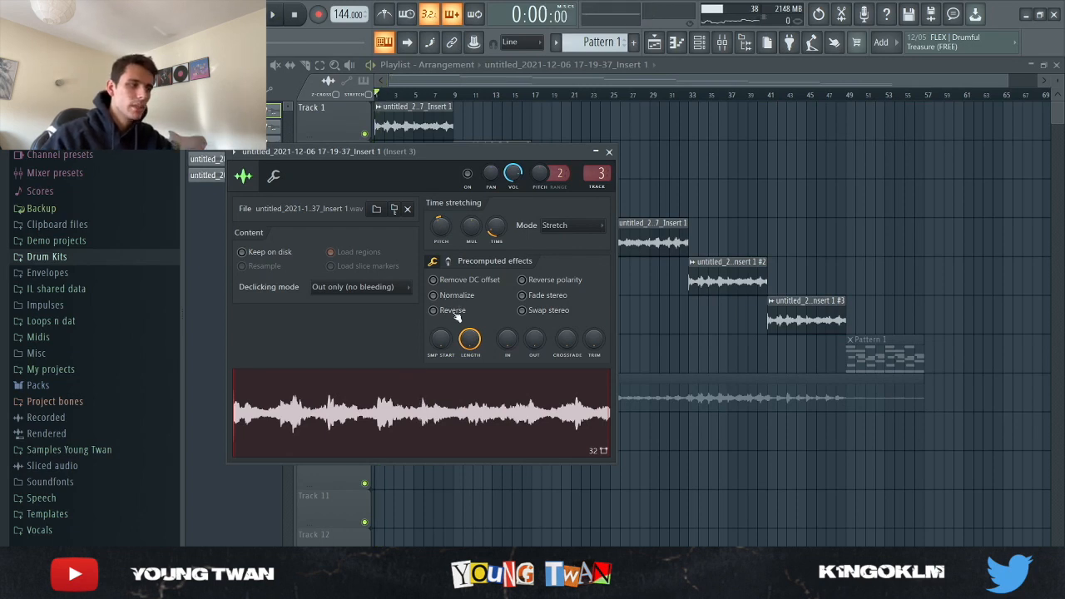
Step: Turn Reverse back on for the Track 1 clip, audition the sample and close its settings
left_click(433, 311)
left_click(456, 391)
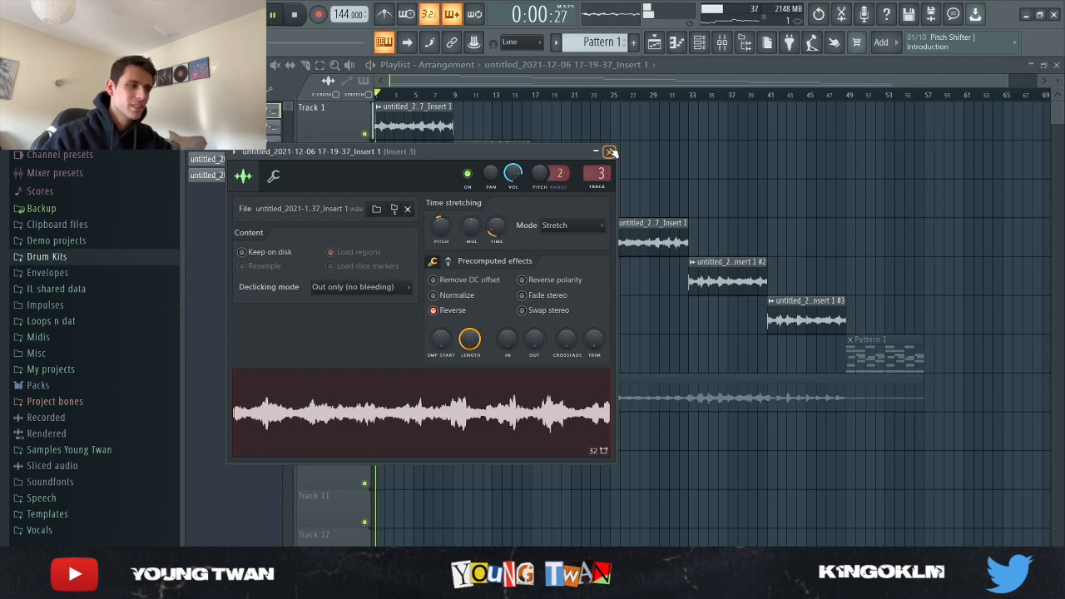
key("space")
left_click(610, 153)
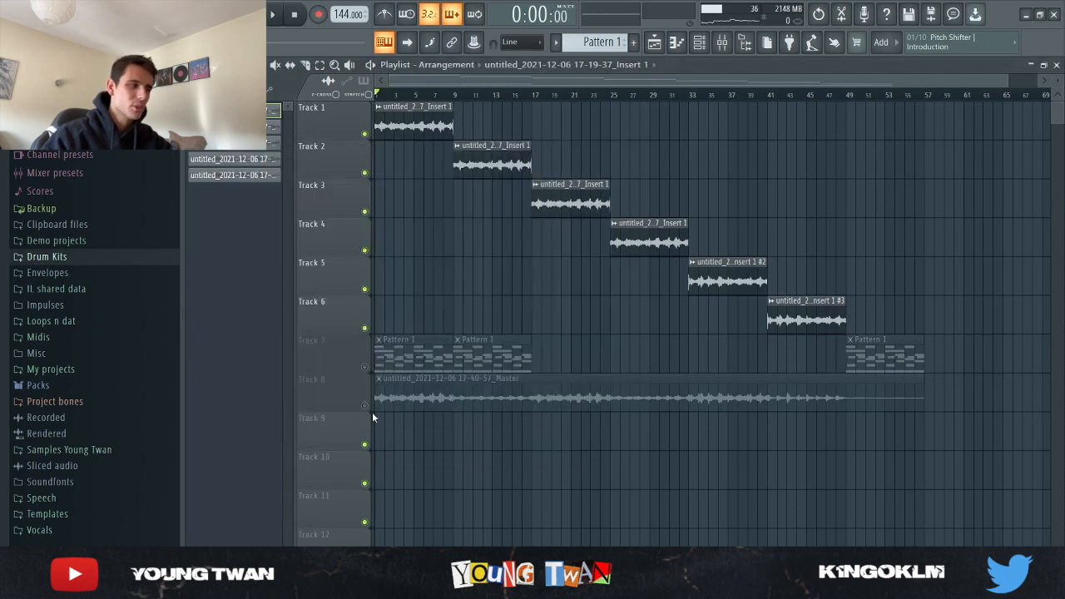
Step: Solo Track 8, which holds the Master recording, in the playlist
left_click(364, 406, "ctrl")
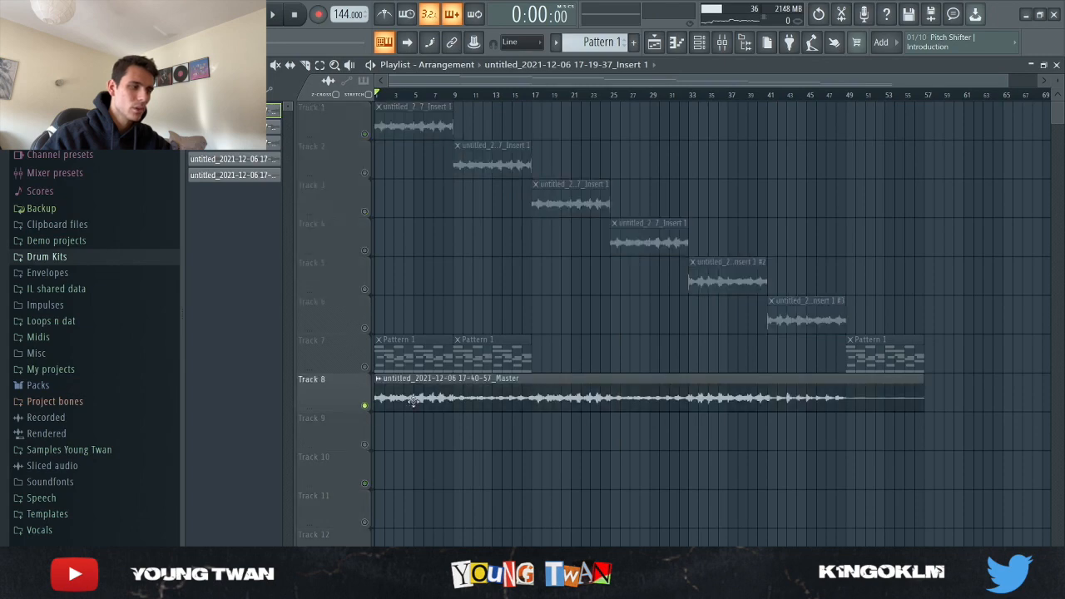
scroll(345, 408, "up", 3)
scroll(402, 427, "down", 3)
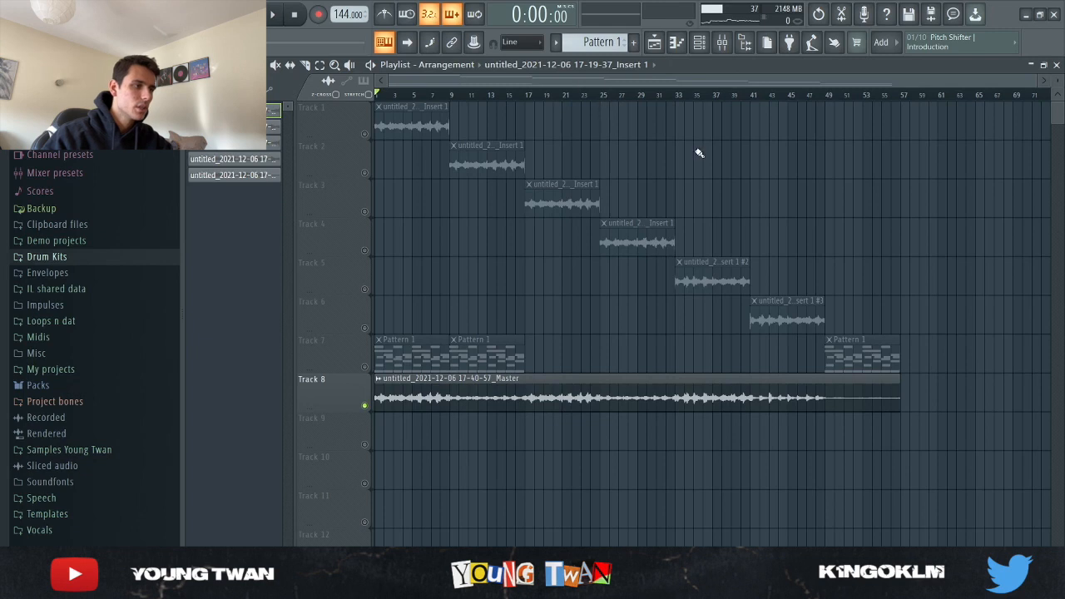
Step: Check the sample settings of the Track 5 and Track 6 audio clips, moving the playhead to bar 41
double_click(704, 277)
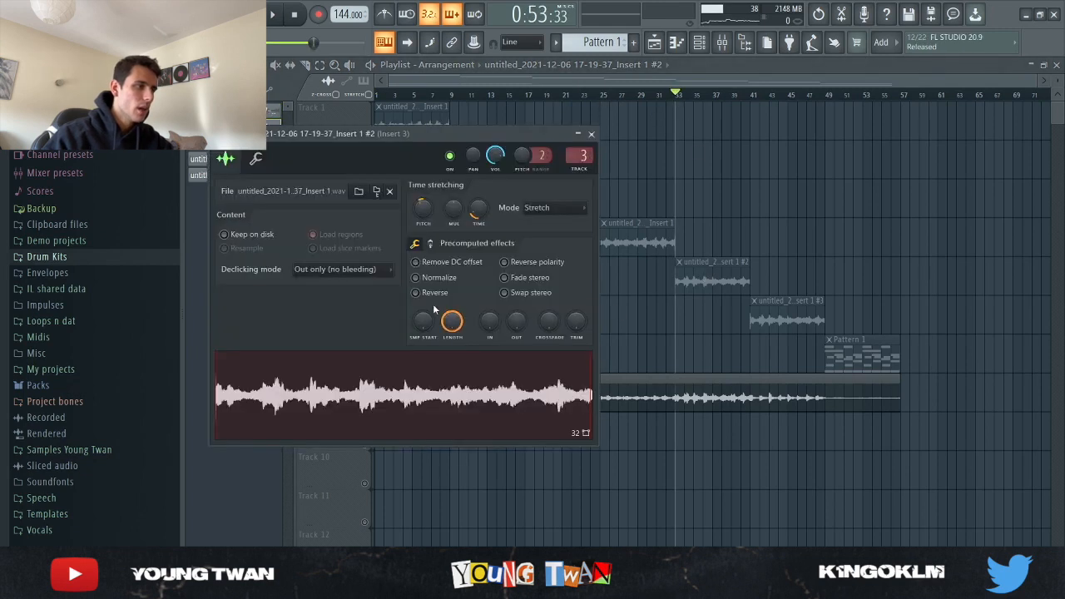
left_click(594, 135)
left_click(753, 97)
double_click(784, 300)
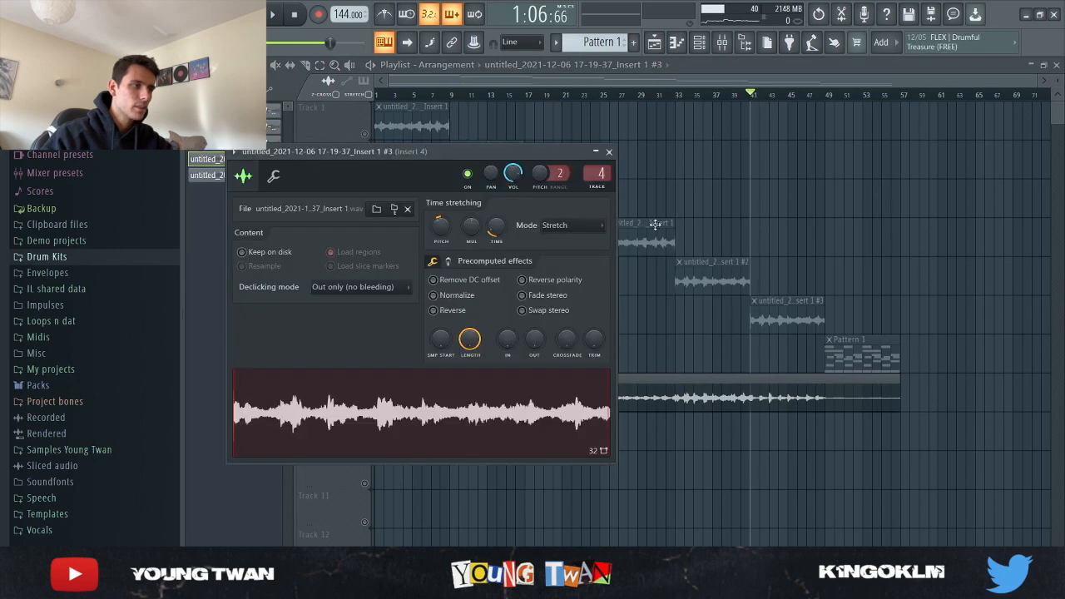
left_click(608, 153)
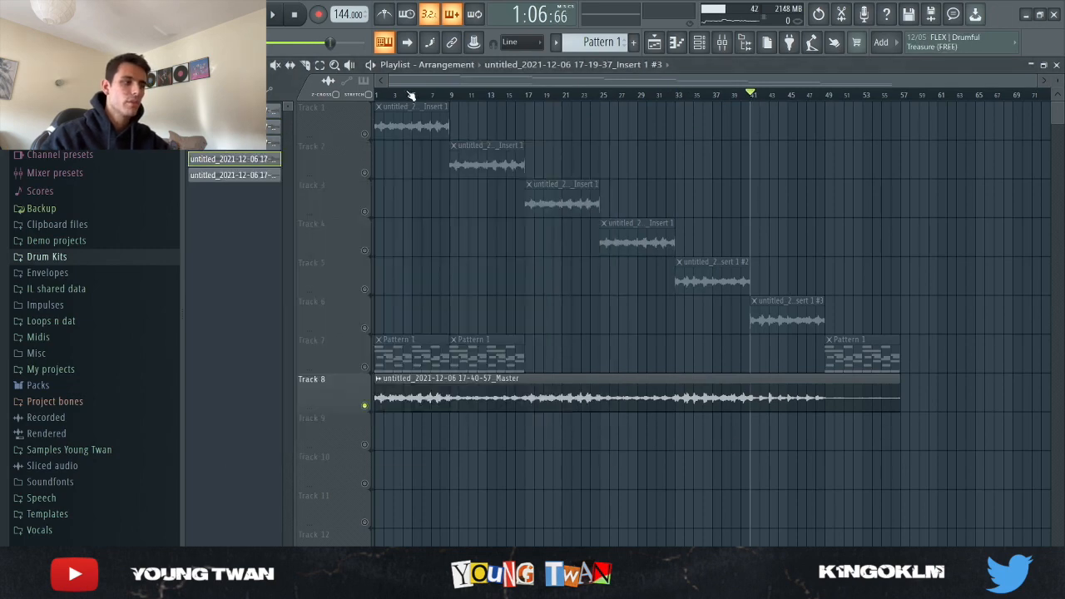
Step: Display the effects chain of mixer Insert 6 and check the Reels tape plugin's settings
left_click(723, 43)
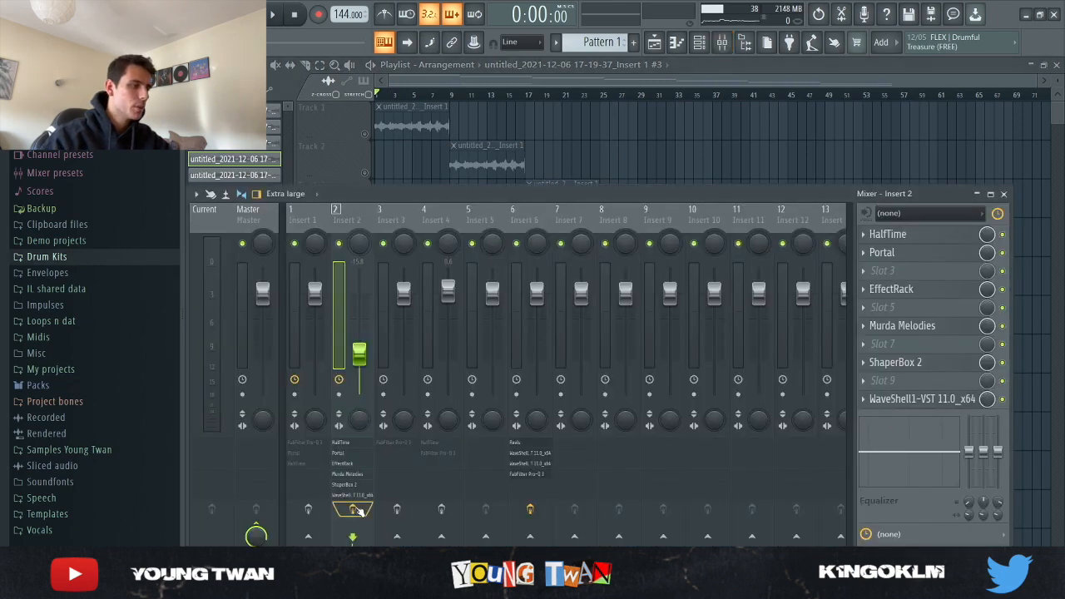
left_click(529, 228)
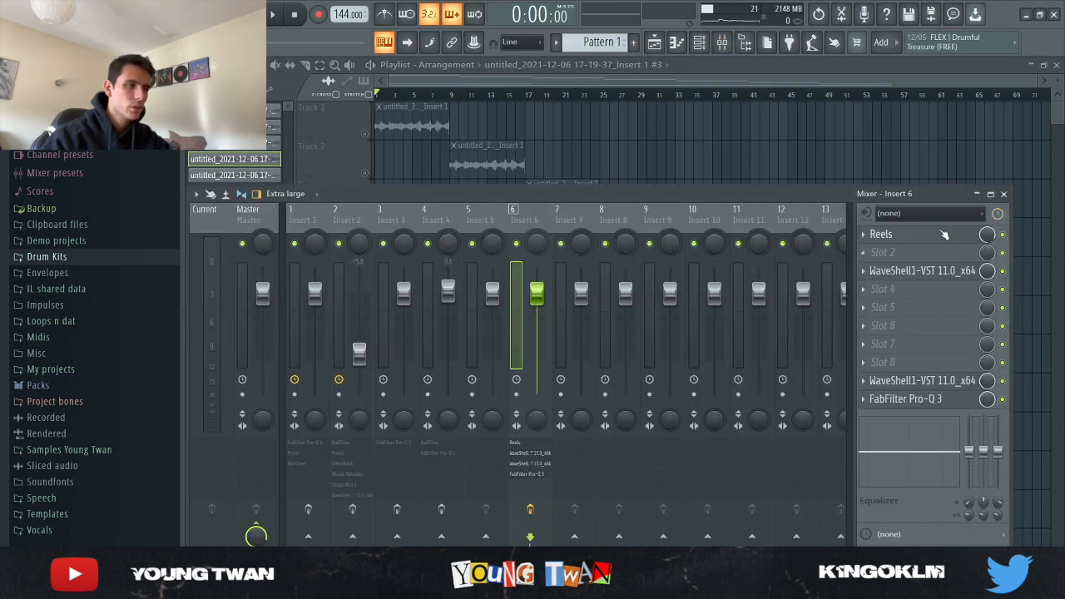
left_click(945, 236)
left_click_drag(733, 114, 582, 104)
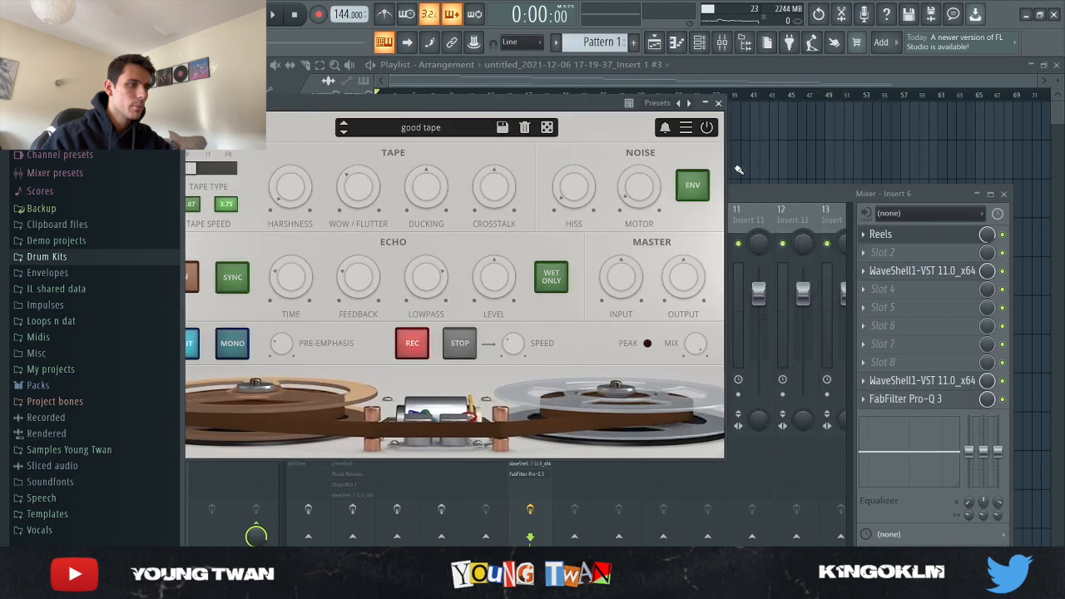
left_click(965, 237)
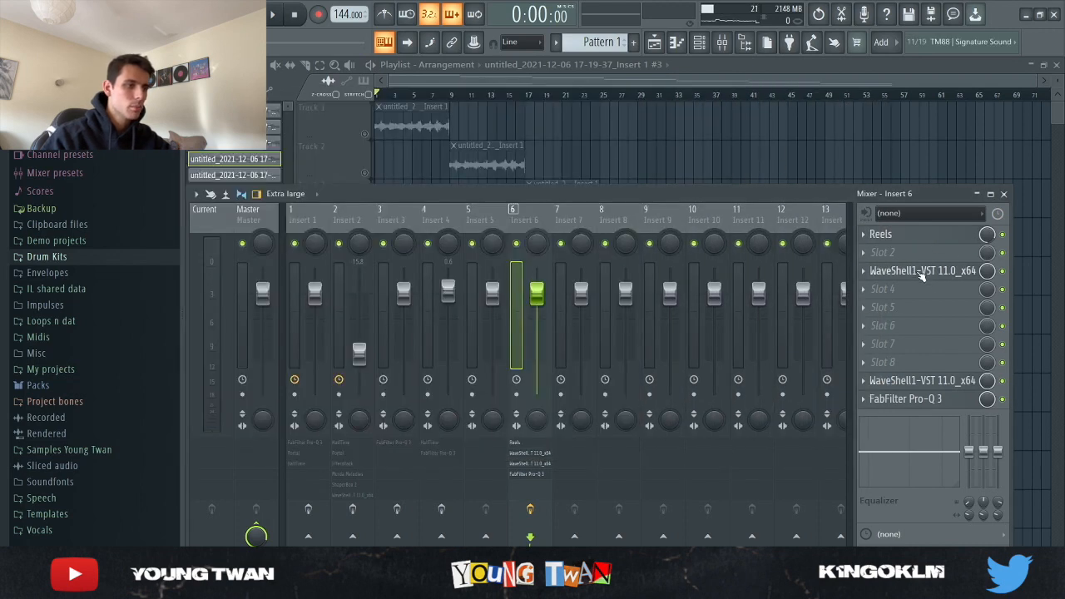
Step: Check the PuigChild compressor, S1 Stereo Imager and FabFilter Pro-Q 3 low cut on Insert 6, and close the mixer
left_click(915, 272)
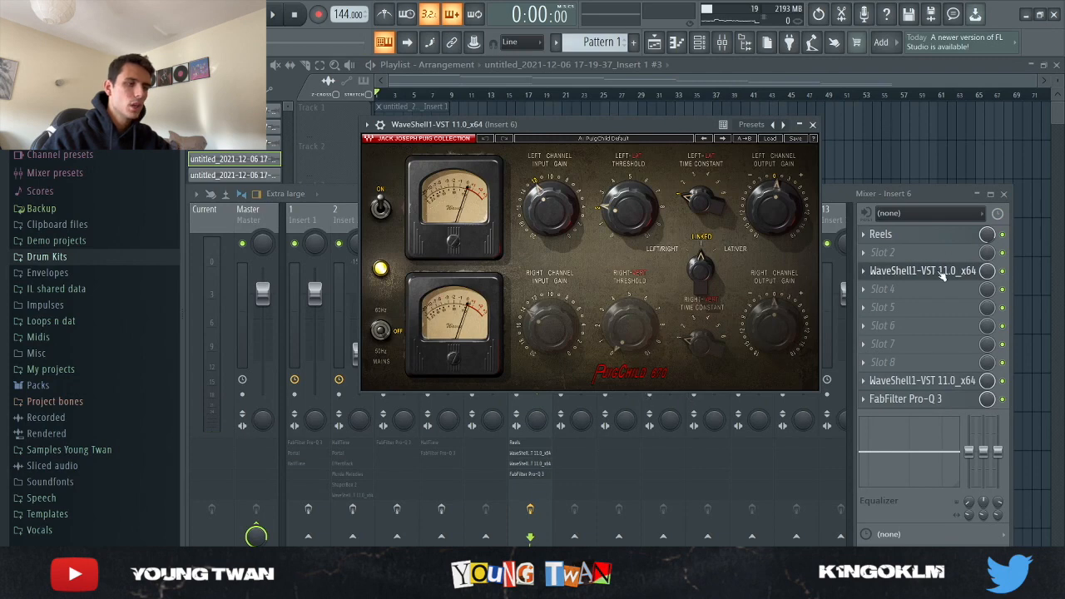
left_click(939, 275)
left_click(946, 381)
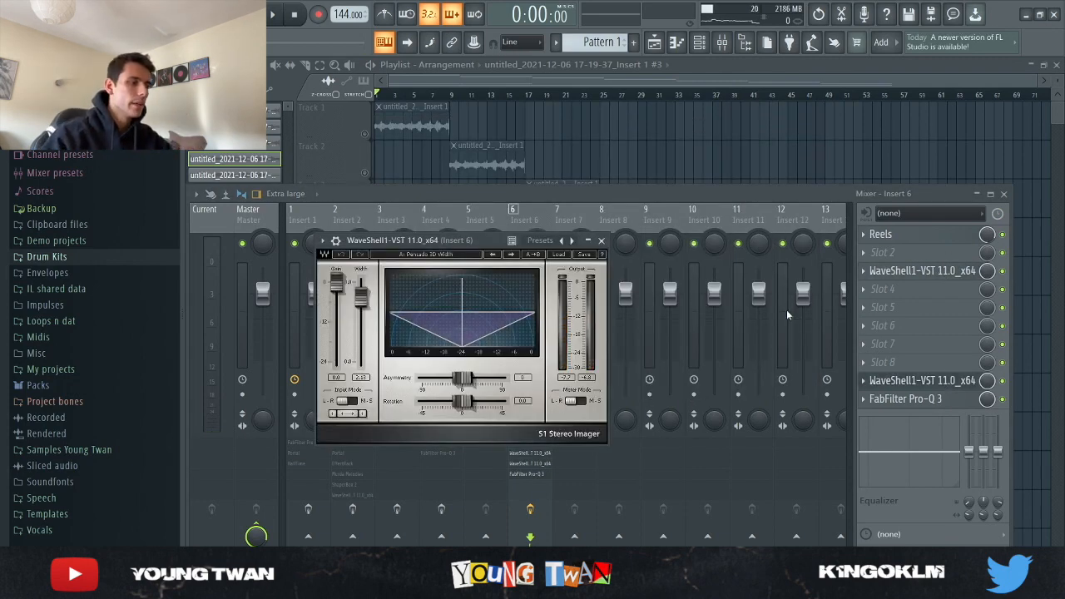
left_click(920, 383)
left_click(929, 400)
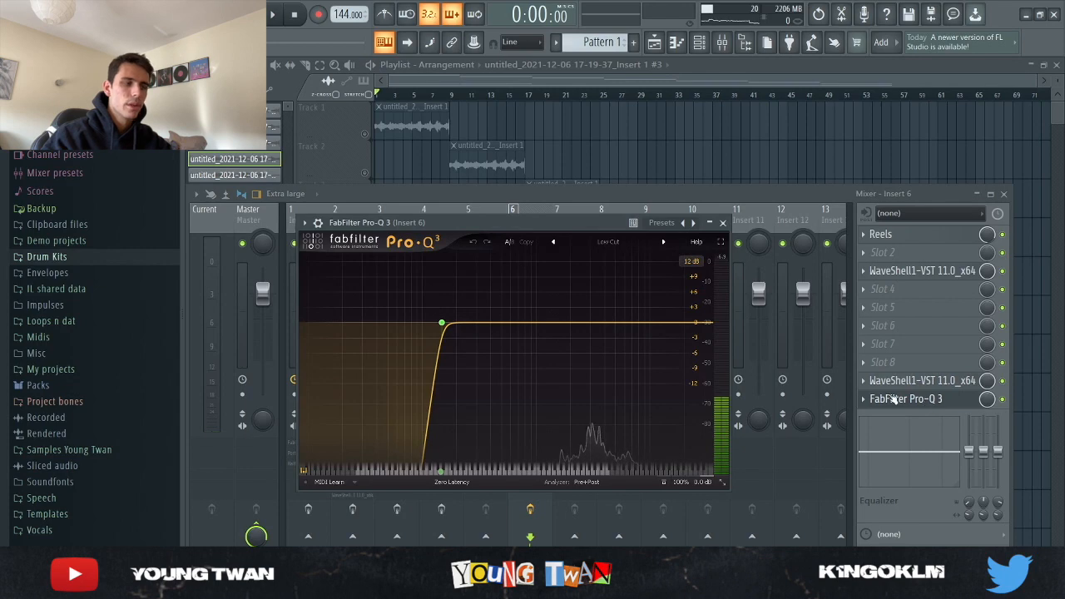
left_click(723, 223)
key("F9")
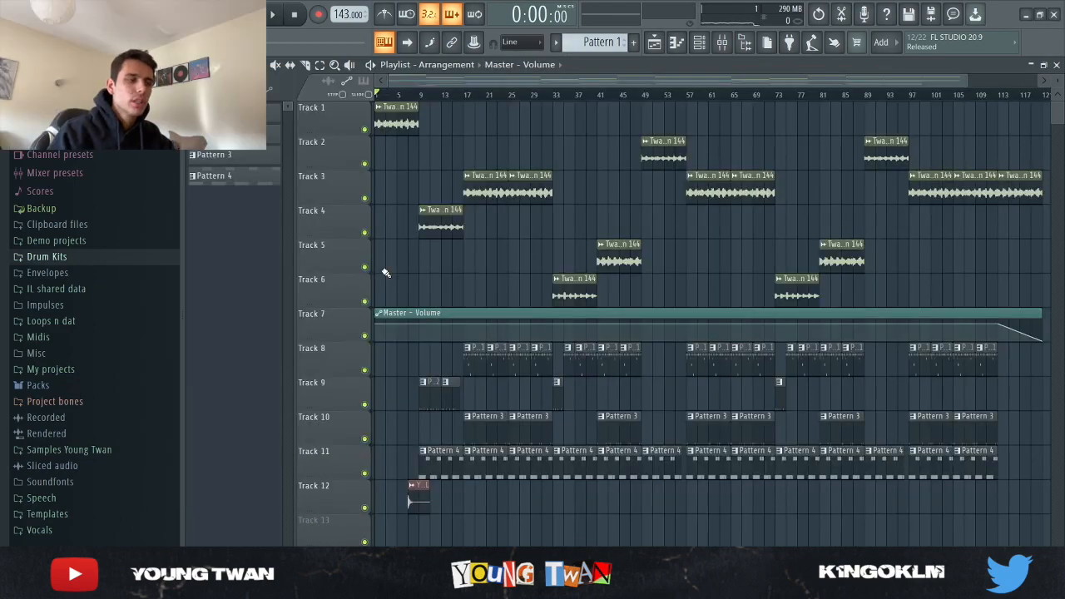
Step: Examine the opening bars of the beat's playlist arrangement, from the melody clips down to the drum patterns
scroll(363, 279, "up", 2)
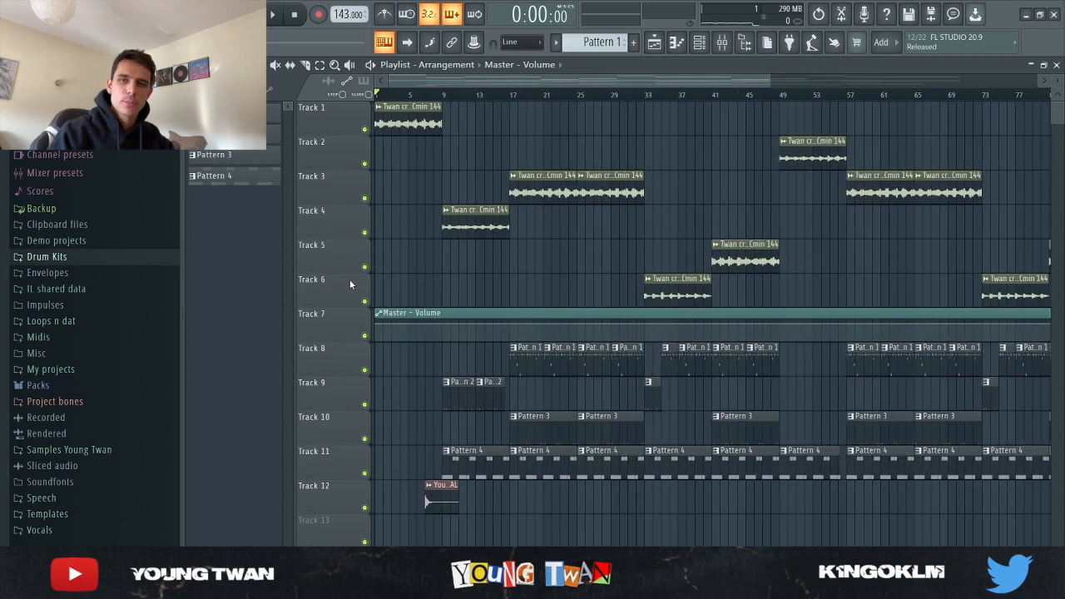
scroll(350, 279, "up", 2)
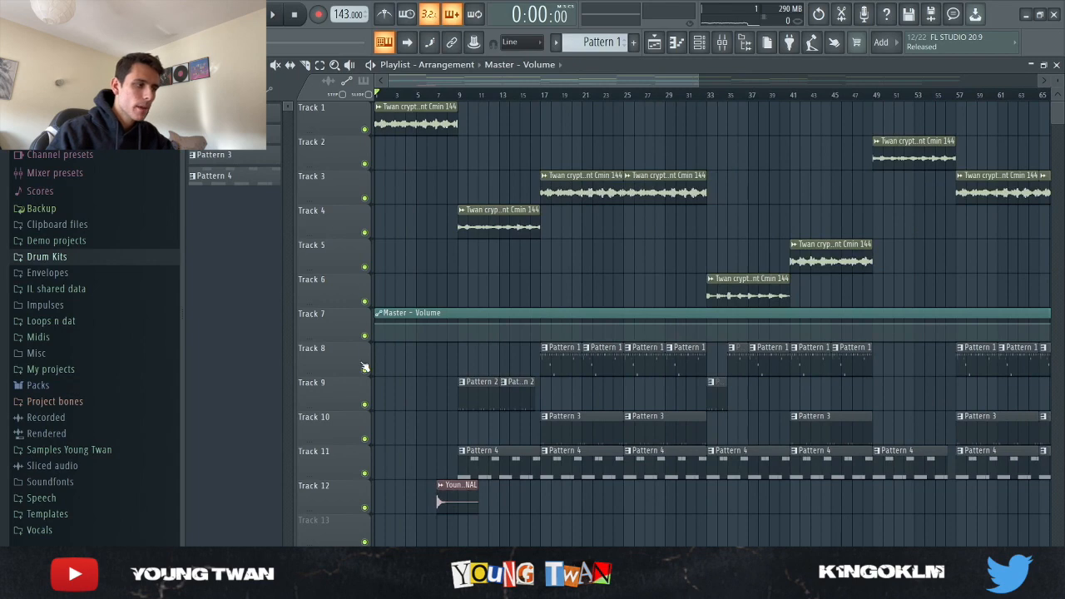
scroll(566, 197, "up", 2)
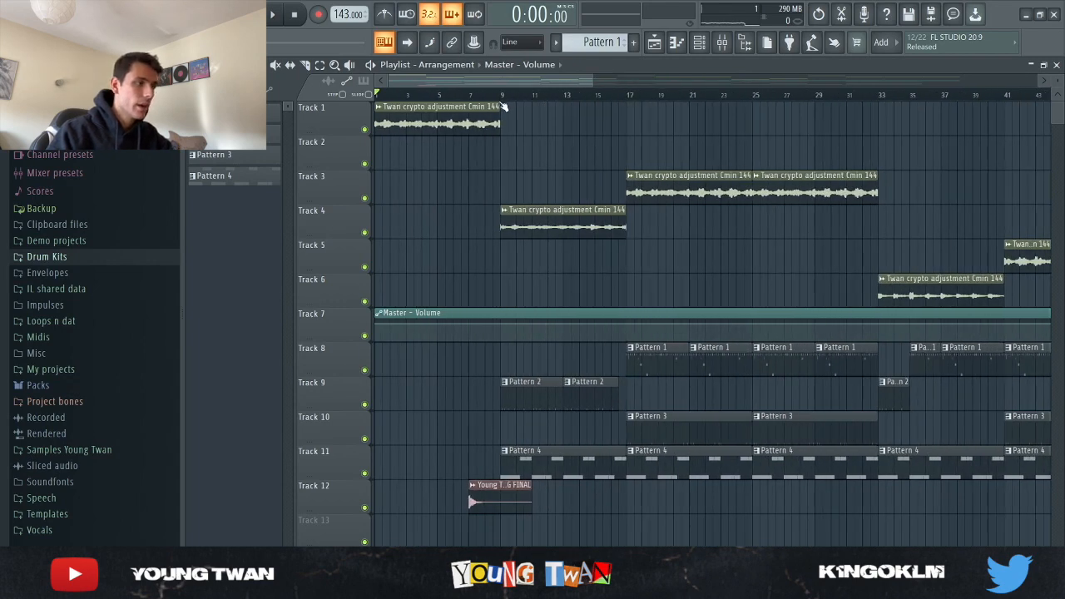
scroll(409, 356, "down", 2)
scroll(326, 333, "up", 2)
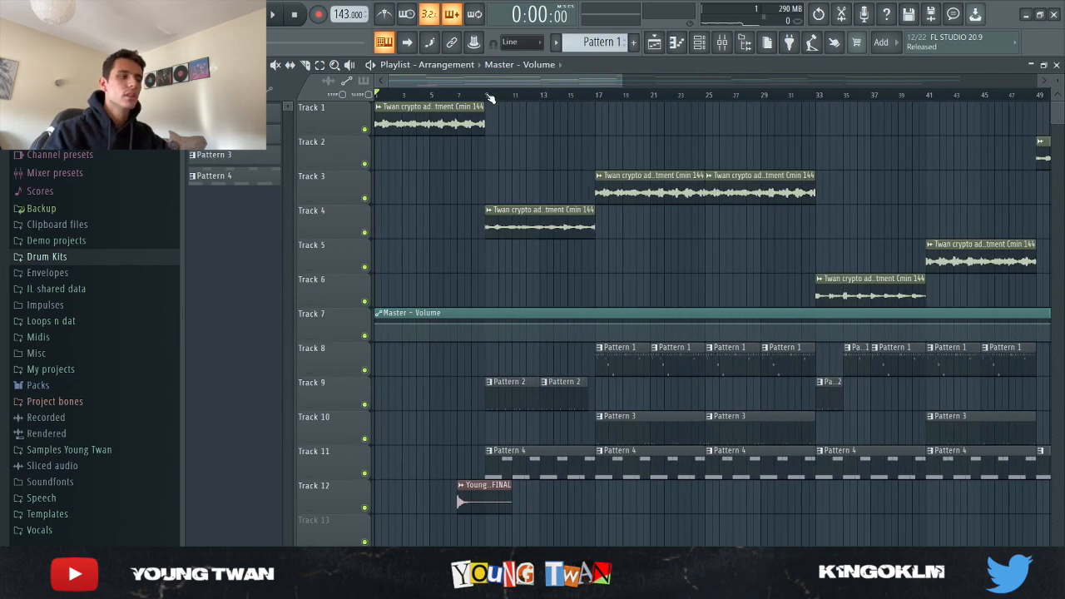
Step: Highlight bars 1 to 17 of the playlist, narrow the selection to bars 9 to 17, and clear it
left_click_drag(600, 96, 341, 98)
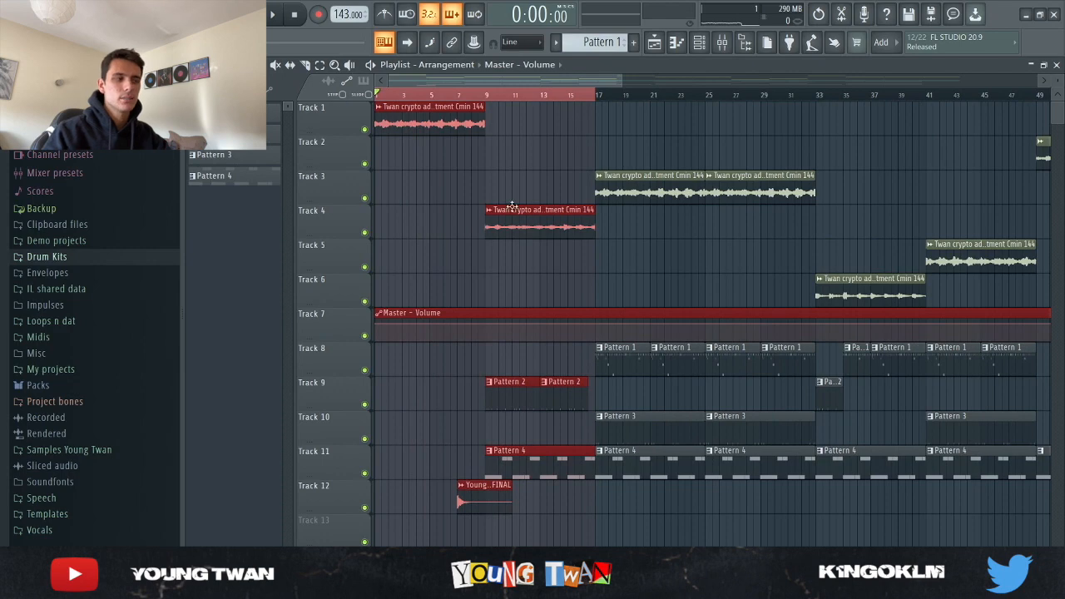
scroll(522, 108, "up", 1)
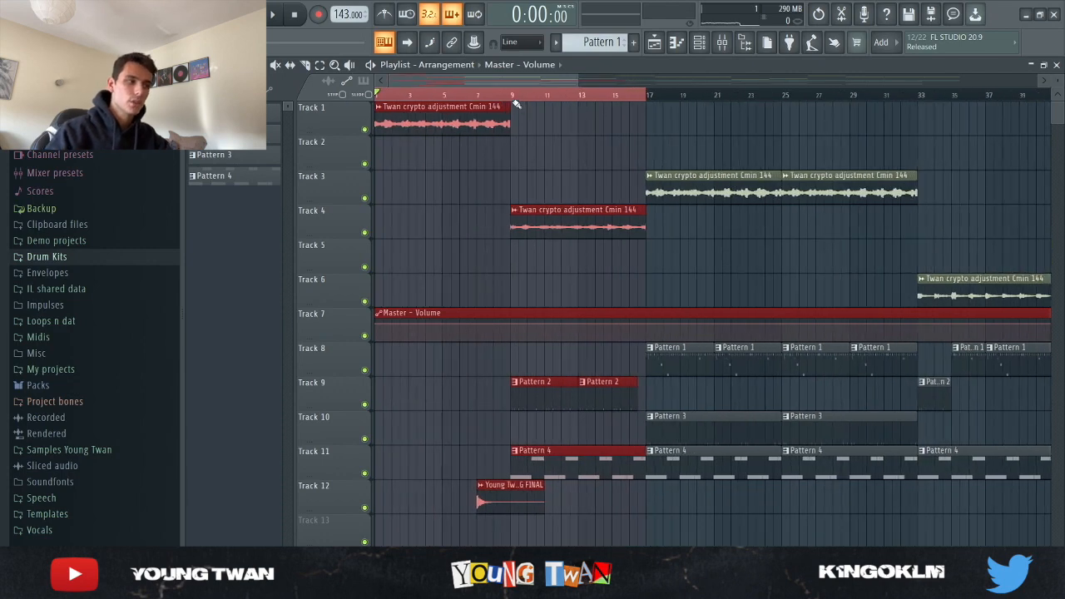
left_click_drag(514, 99, 632, 108)
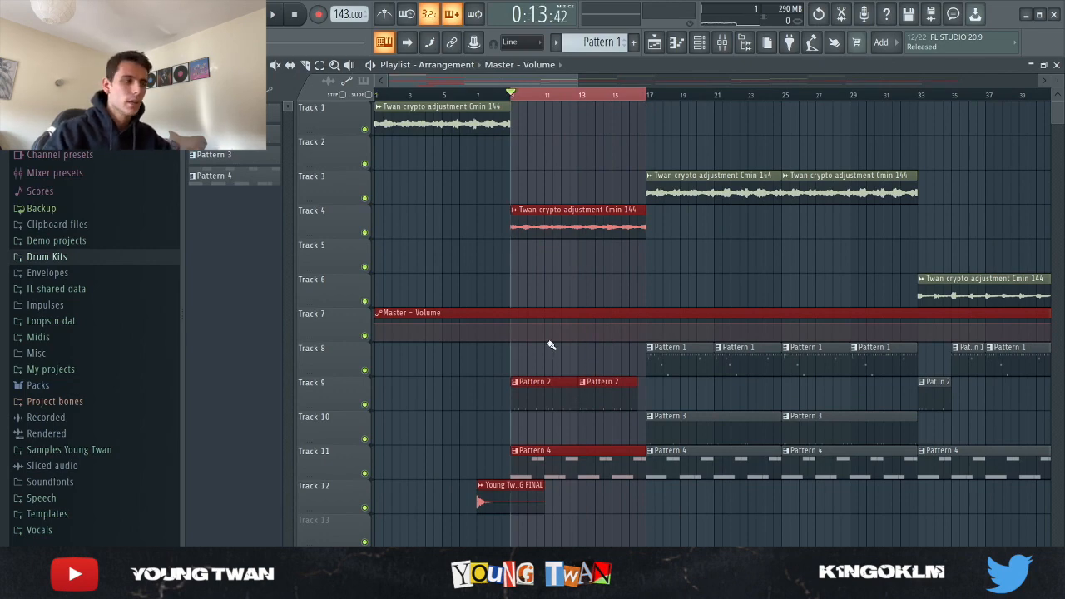
left_click(515, 100)
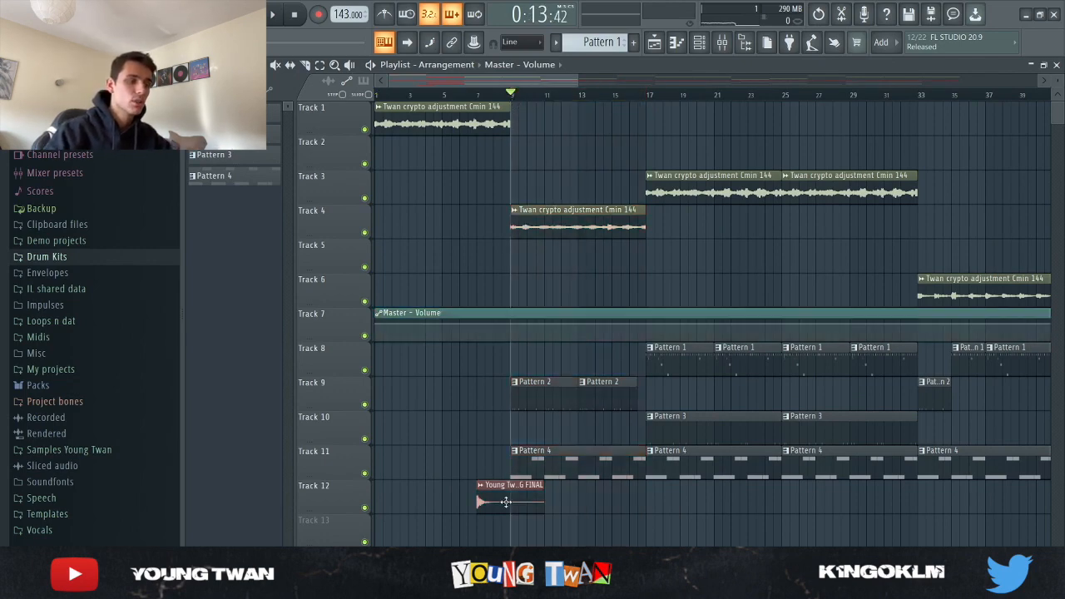
scroll(506, 501, "up", 3)
scroll(657, 483, "down", 5)
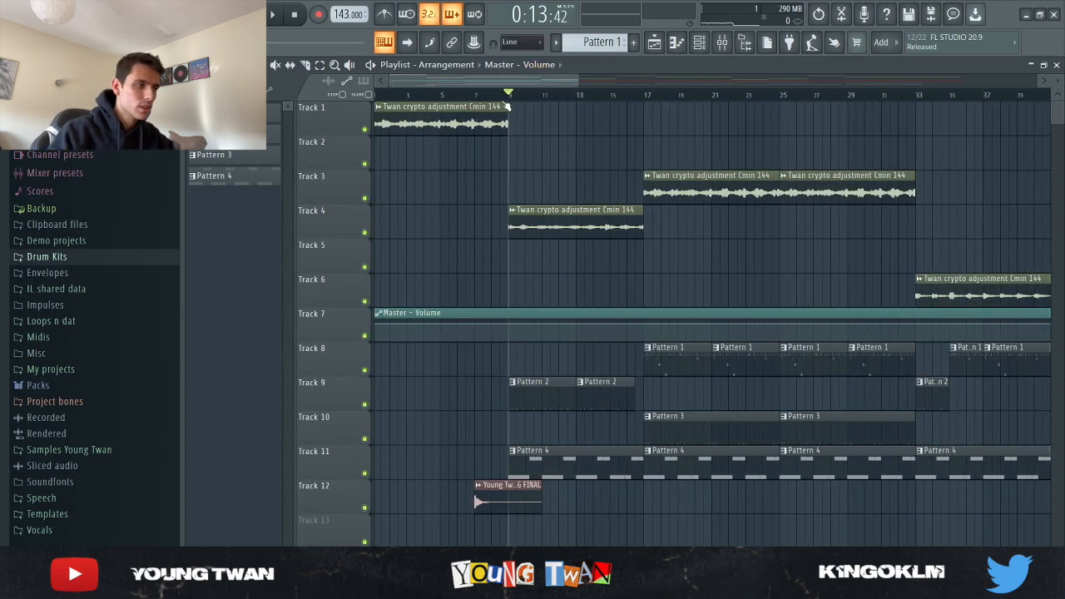
Step: Play the beat from the start and check Pattern 2's drum steps in the channel rack
key("space")
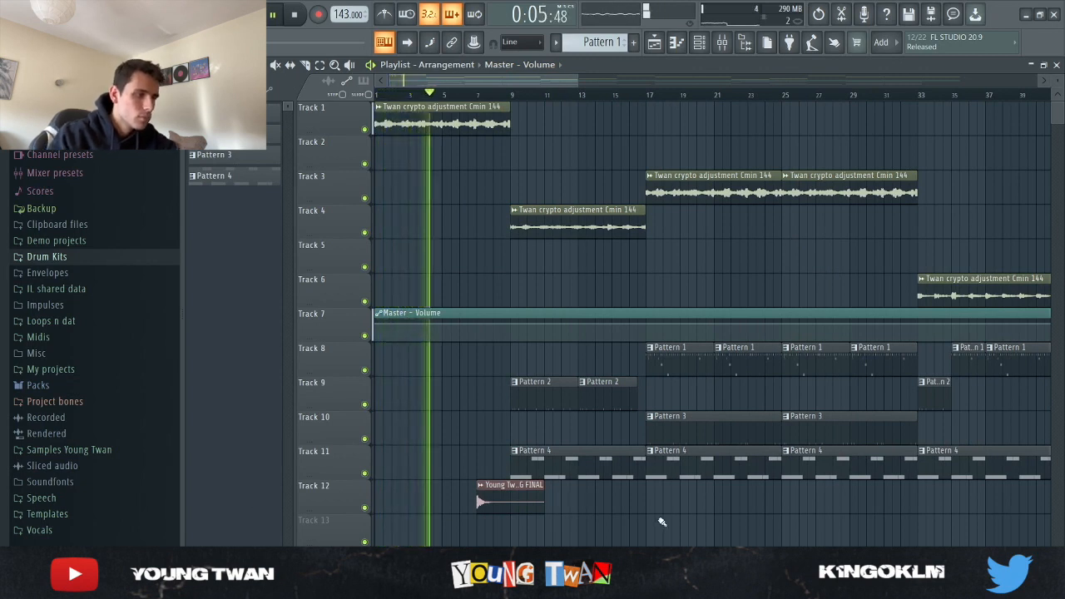
left_click(550, 382)
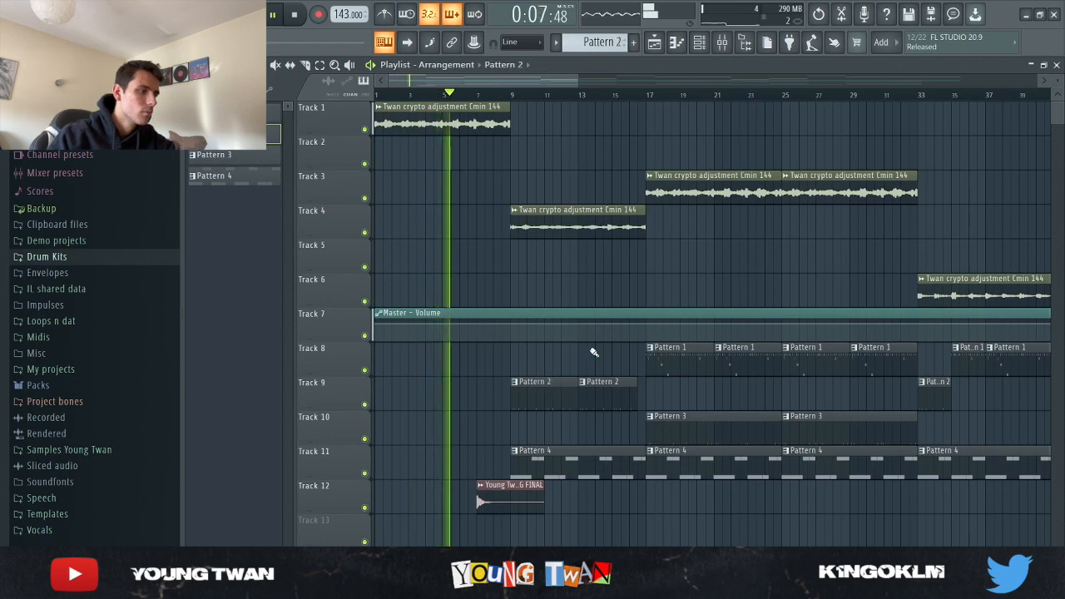
left_click(700, 44)
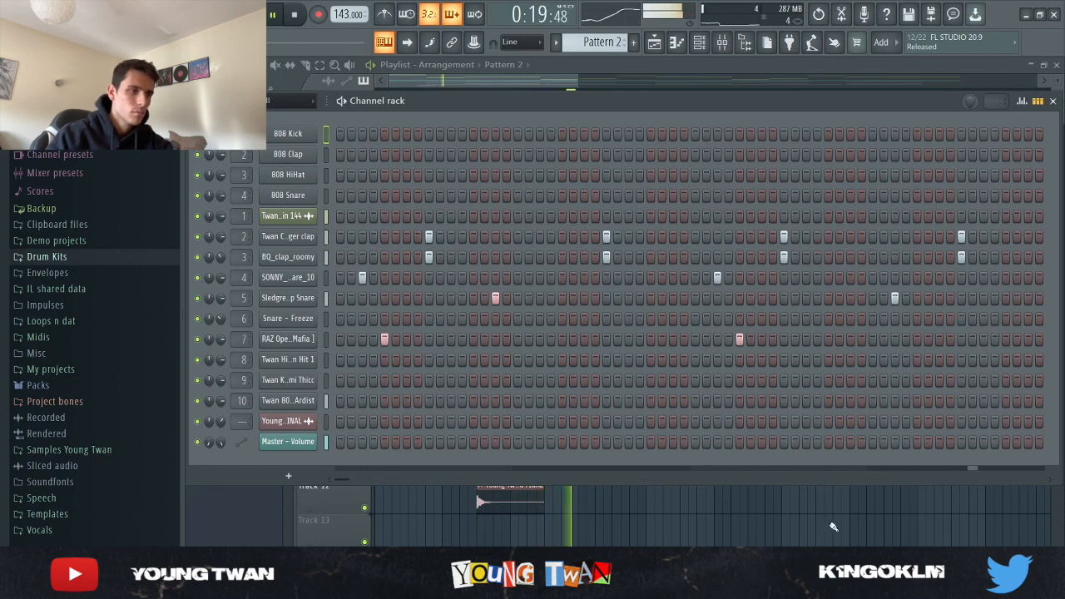
right_click(722, 521)
Step: Inspect Pattern 4's 808 notes in the piano roll and return to the playlist while the beat plays
left_click(590, 464)
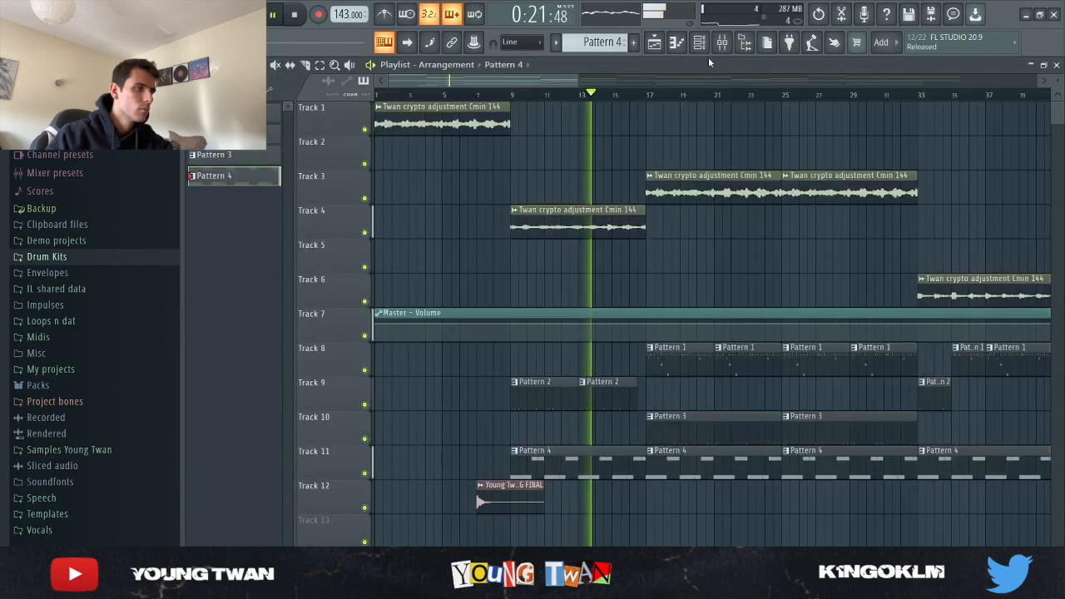
left_click(700, 43)
left_click(354, 405)
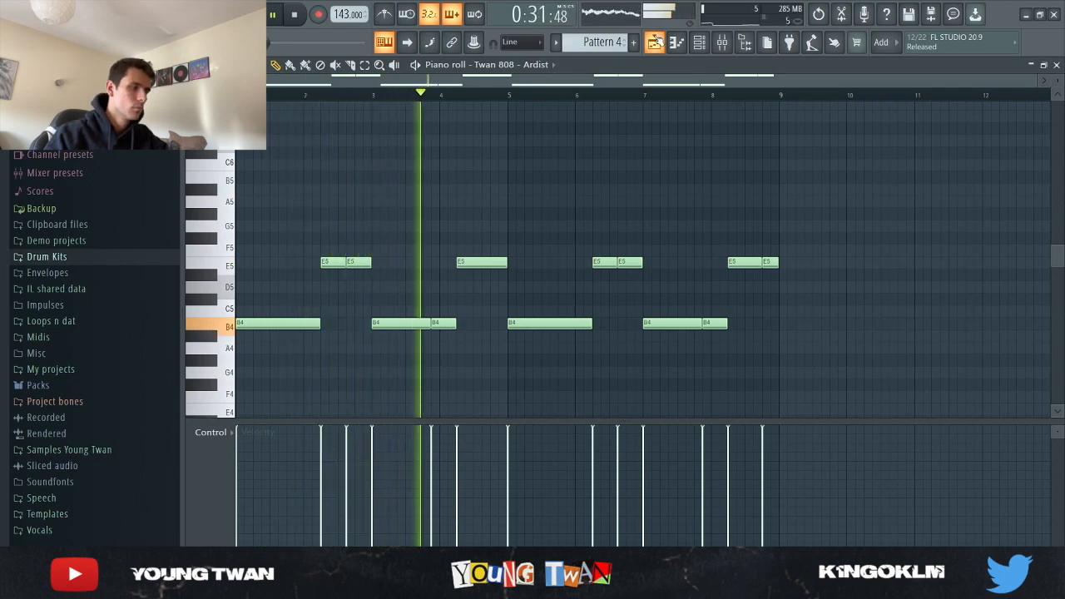
scroll(768, 362, "down", 2)
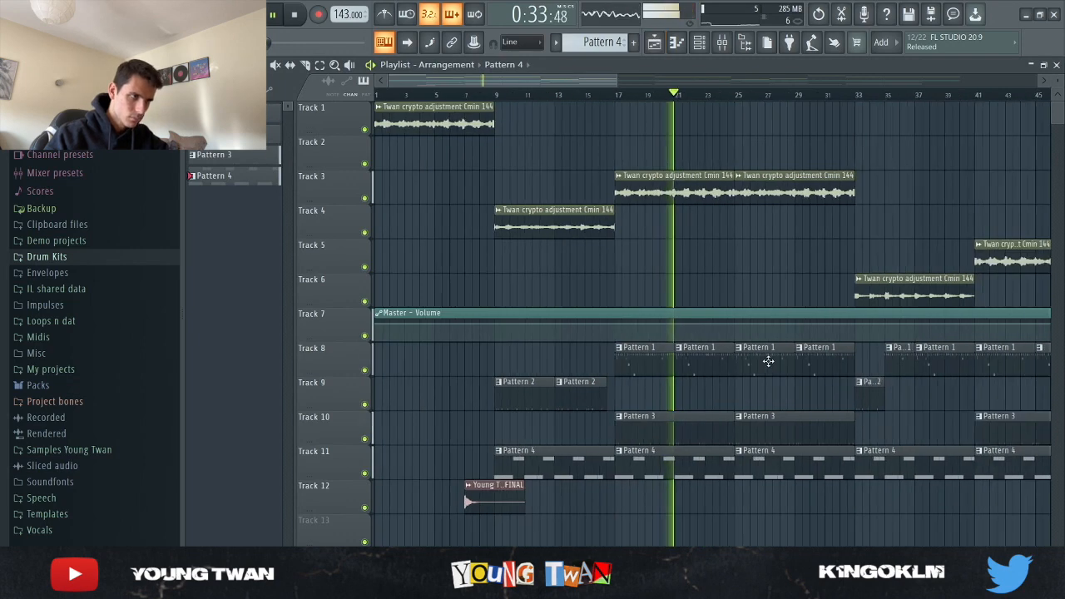
Step: Check Pattern 1's drum steps and examine its Twan Hi Hat notes and velocities in the piano roll, returning to the playlist
left_click(623, 367)
left_click(704, 47)
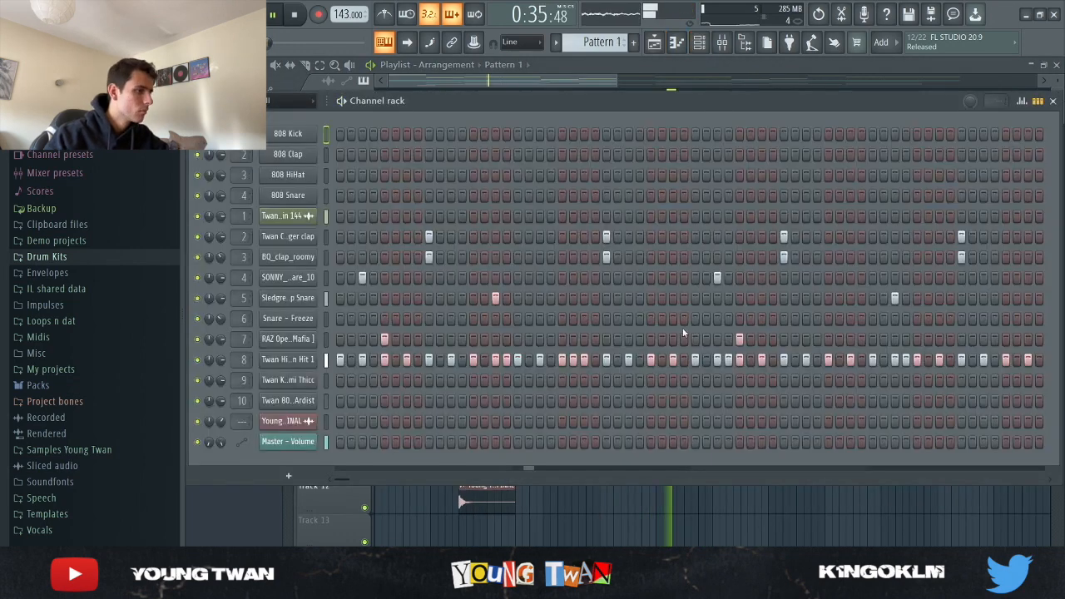
left_click(349, 361)
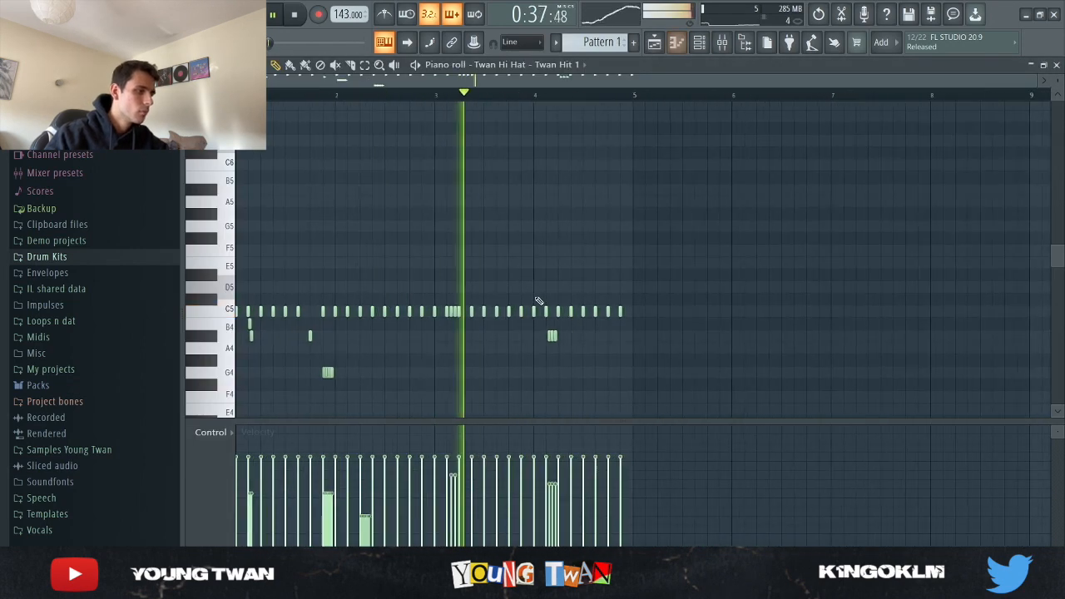
scroll(447, 325, "up", 3)
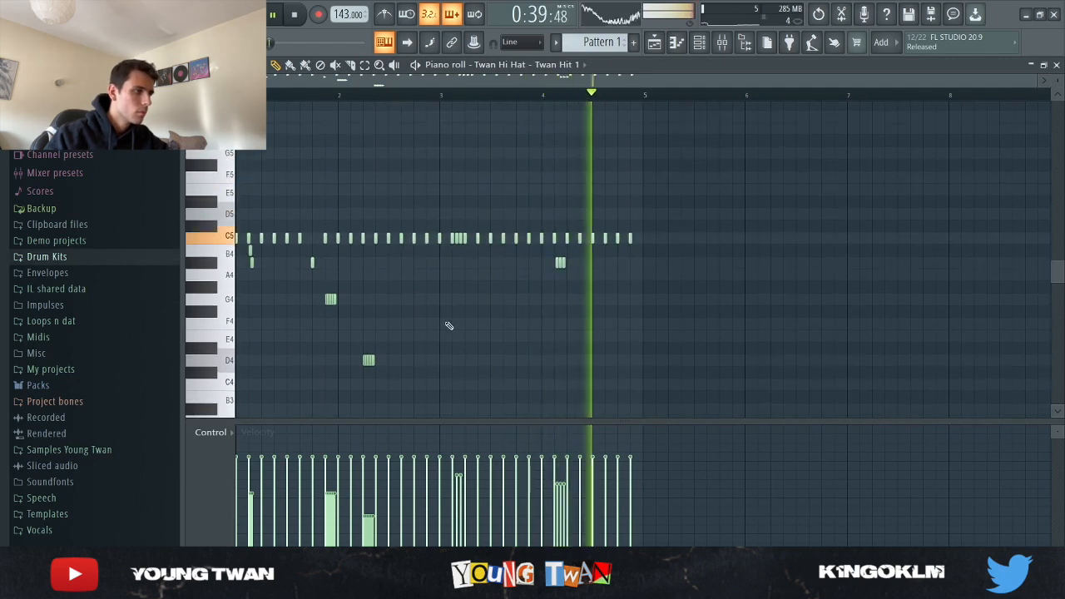
scroll(293, 280, "up", 3)
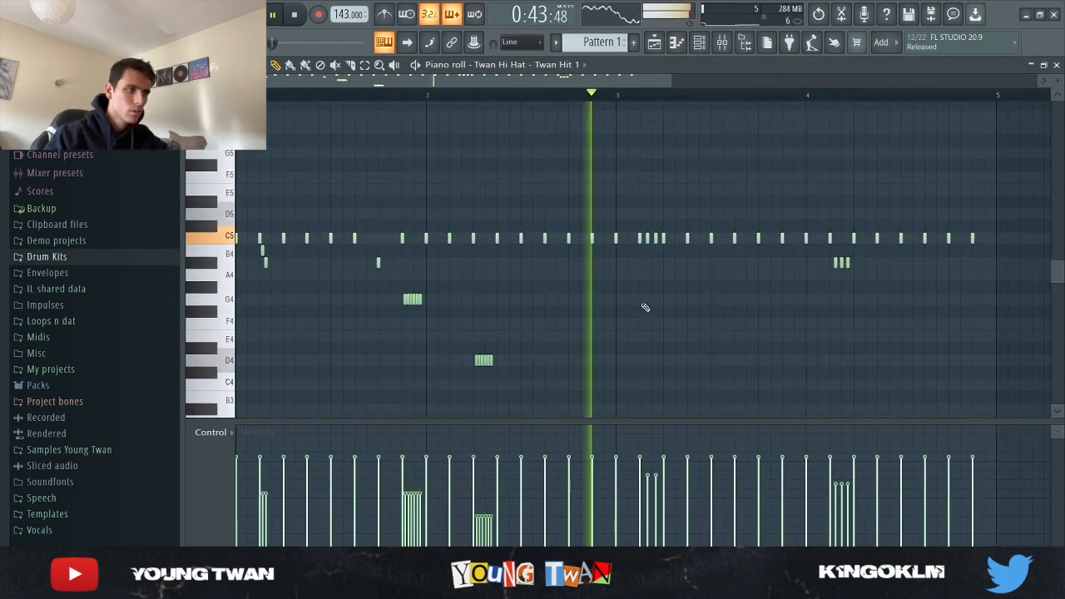
scroll(741, 347, "down", 1)
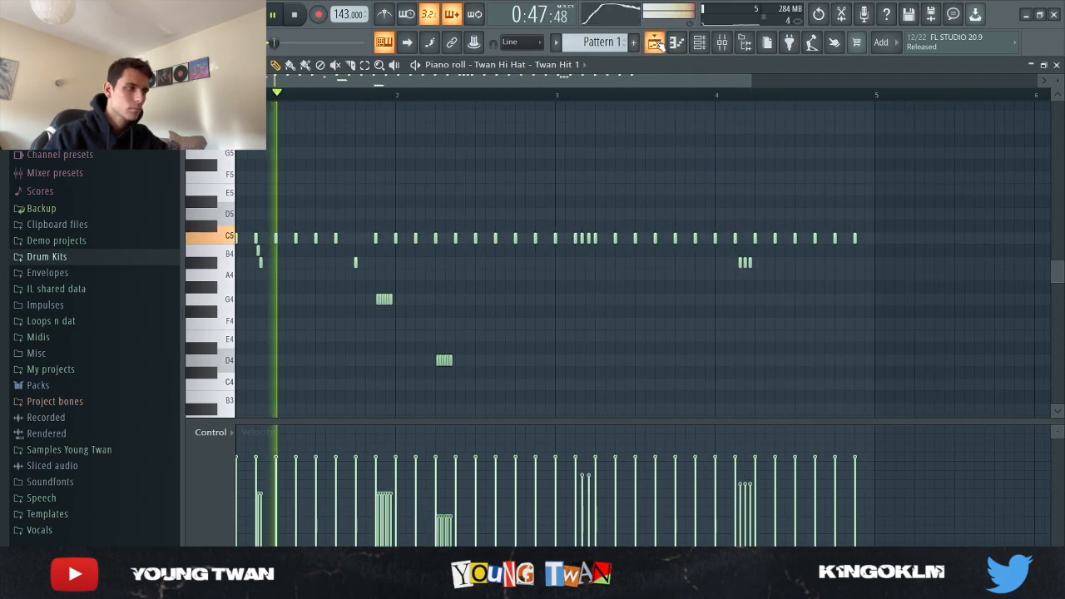
left_click(655, 43)
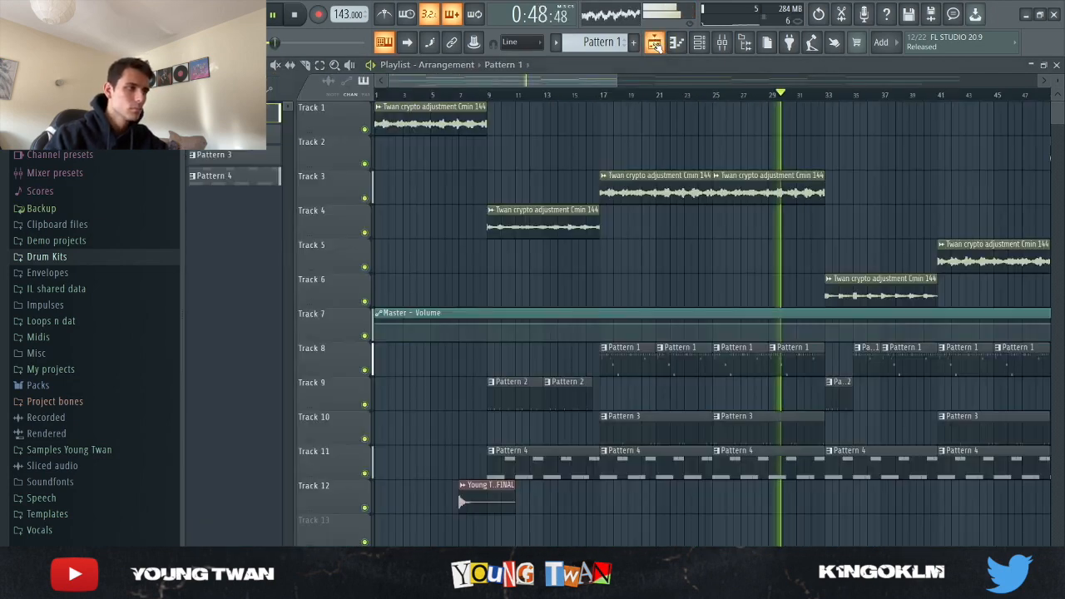
Step: Check Pattern 3's kick steps in the channel rack and close it
left_click(755, 430)
left_click(698, 46)
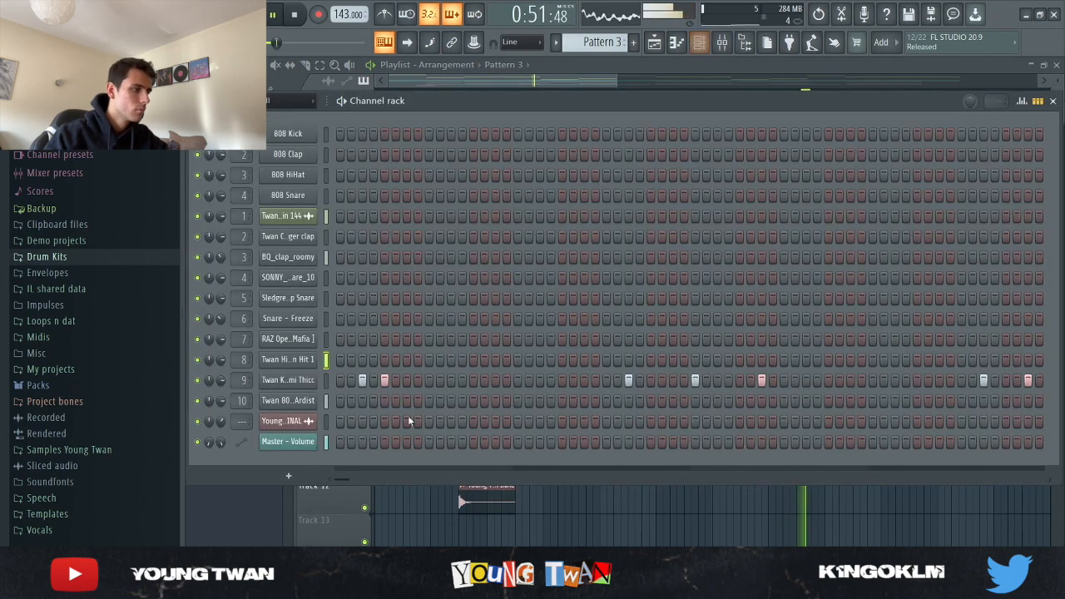
right_click(594, 519)
Step: Follow the arrangement's playback past bar 33, stop it, and place the playhead at bar 17
scroll(795, 527, "down", 1)
scroll(829, 529, "up", 1)
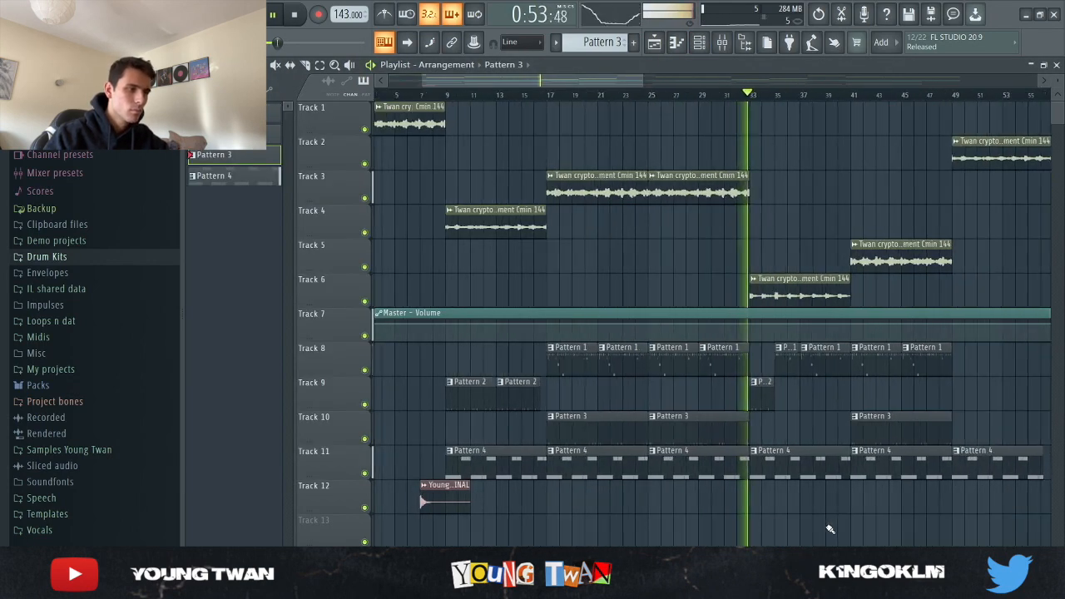
scroll(820, 430, "up", 1)
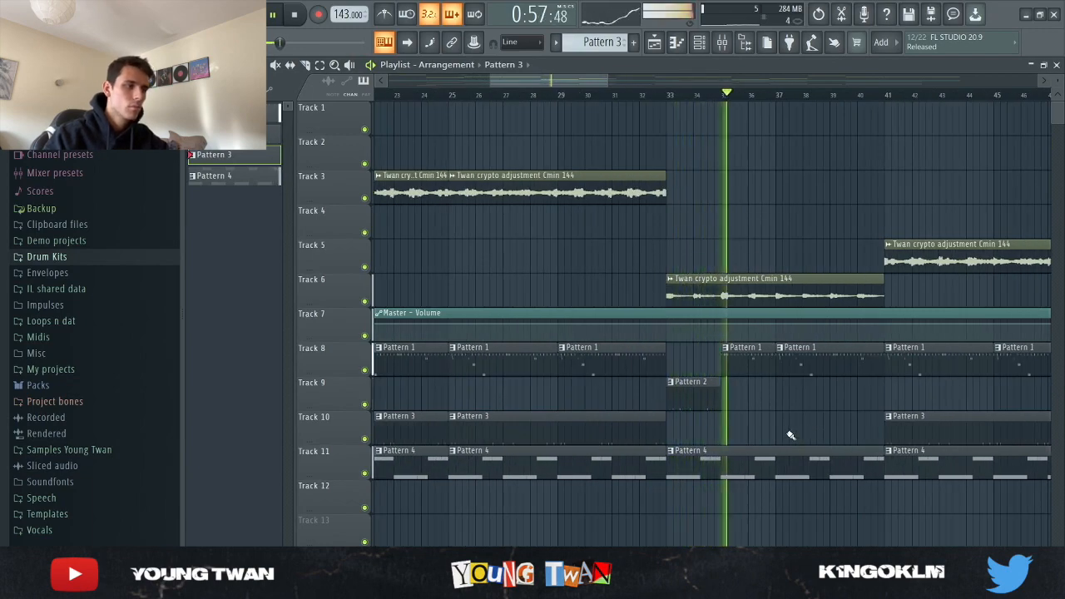
scroll(808, 428, "down", 2)
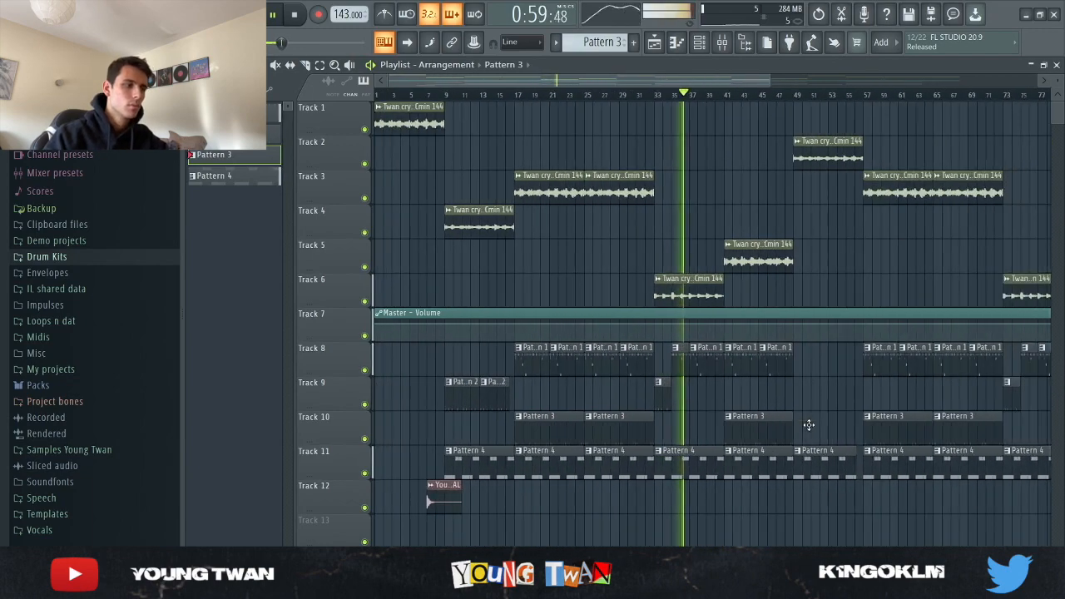
scroll(808, 425, "down", 1)
key("space")
scroll(574, 267, "up", 3)
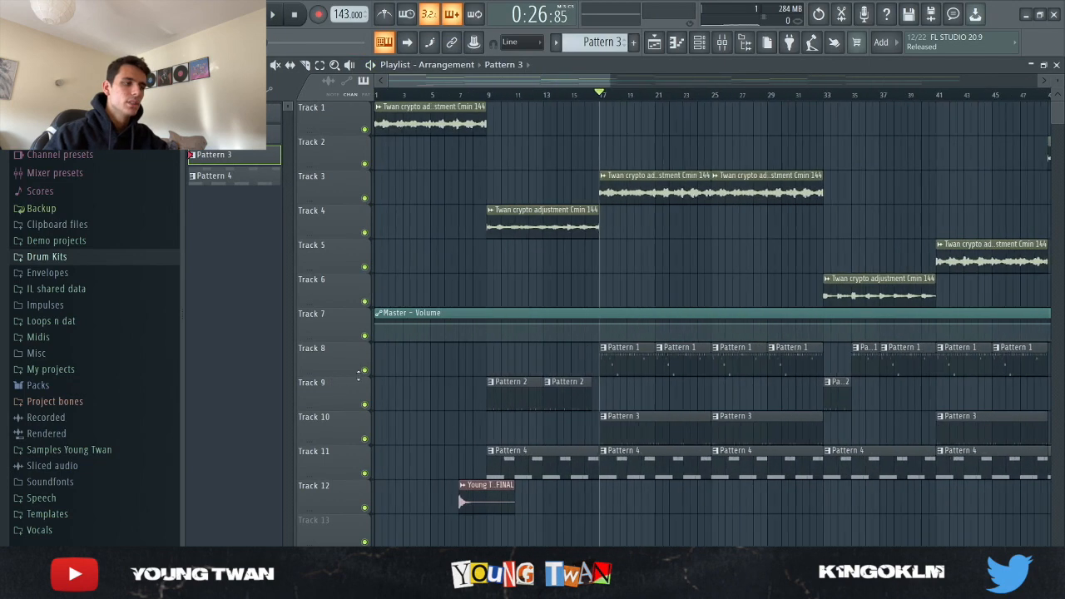
Step: Solo Track 8 and play a short stretch of Pattern 1 while viewing its steps in the channel rack
right_click(365, 371)
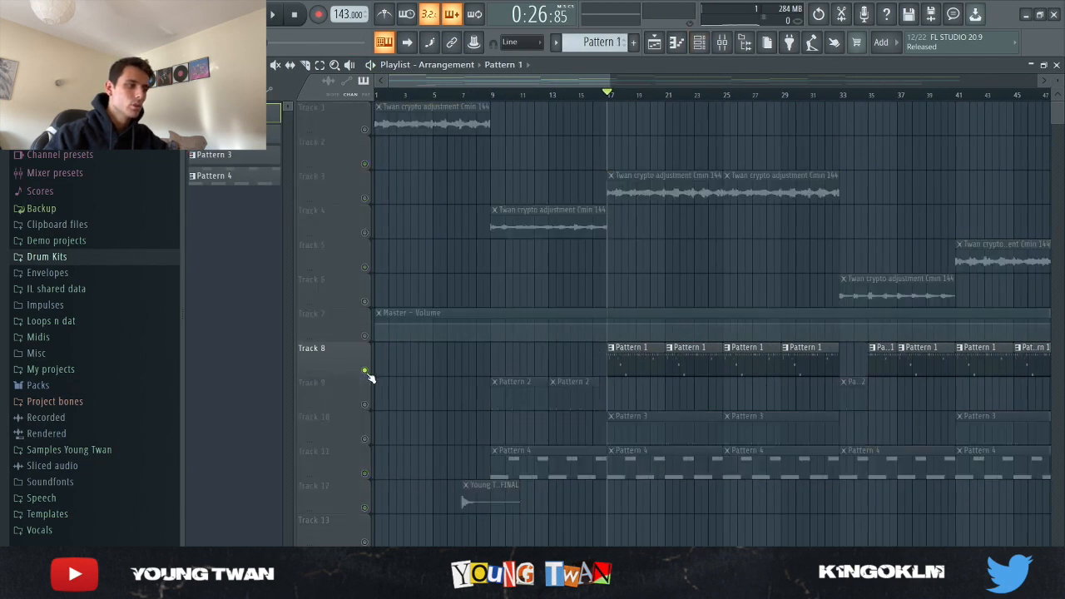
left_click(701, 41)
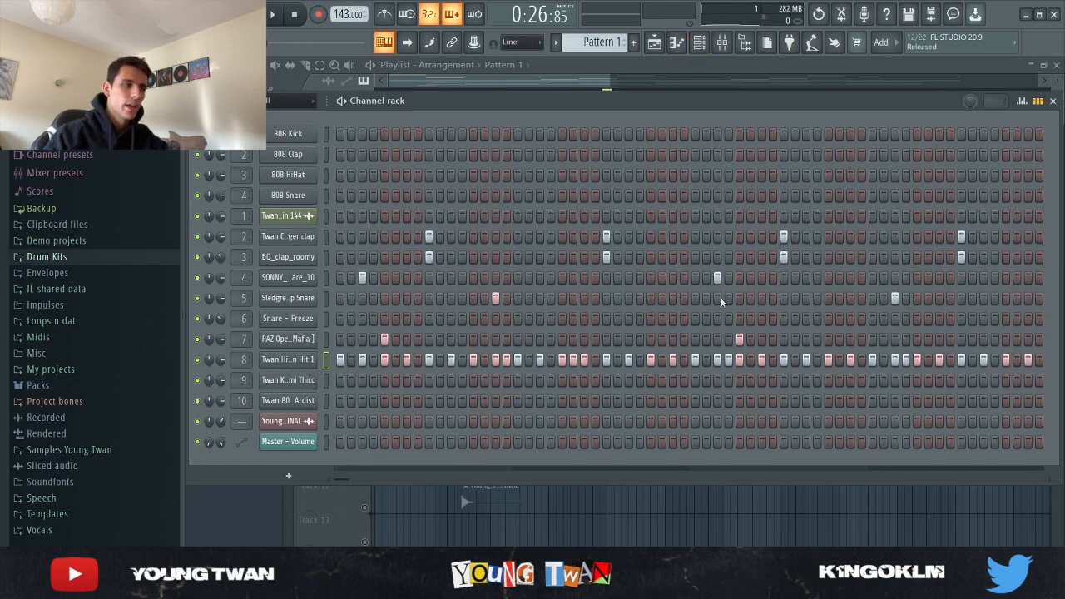
key("space")
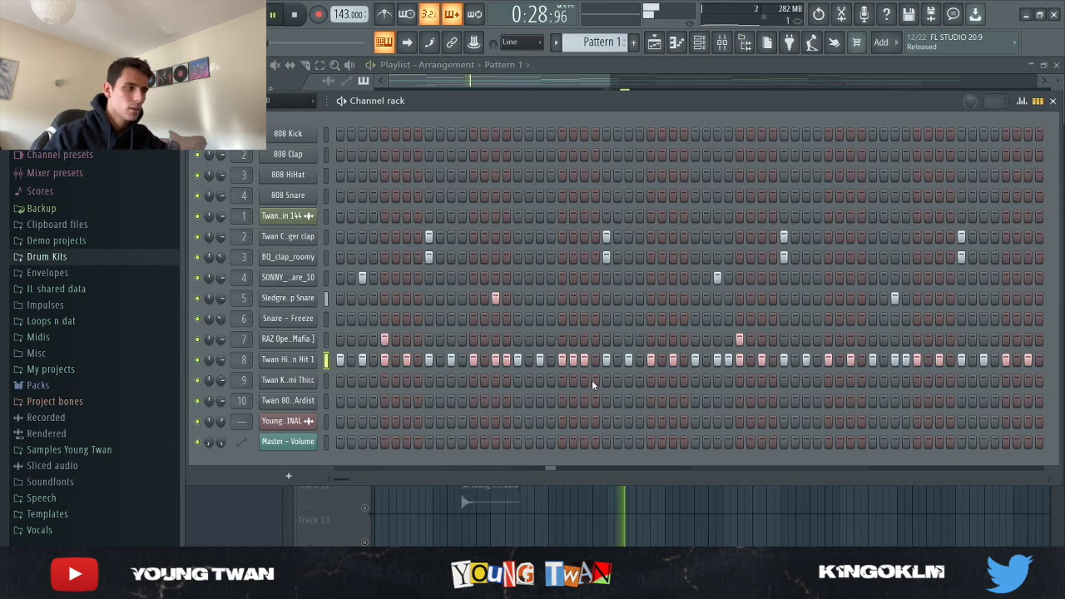
key("space")
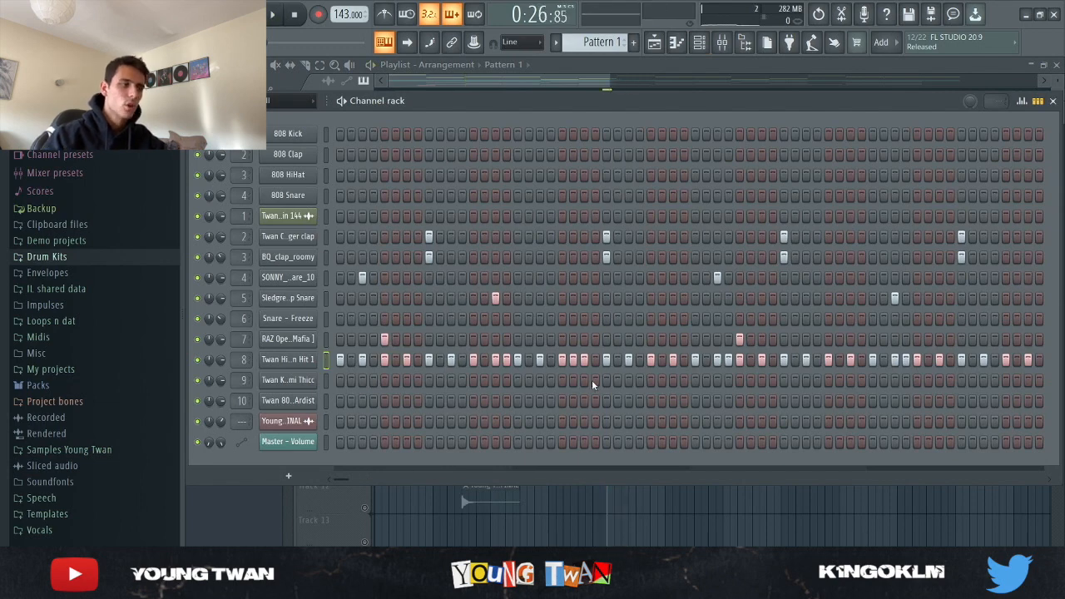
left_click(658, 518)
Step: Unmute Tracks 10 and 11 and mute Track 8, leaving only the kick and 808 patterns active
left_click(364, 440)
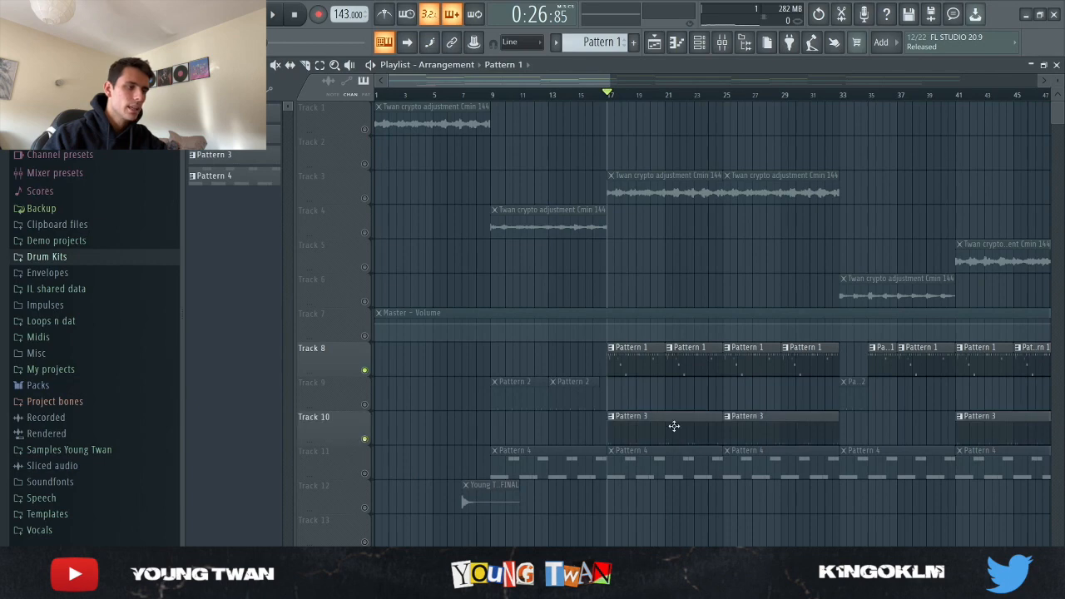
left_click(364, 473)
left_click(364, 371)
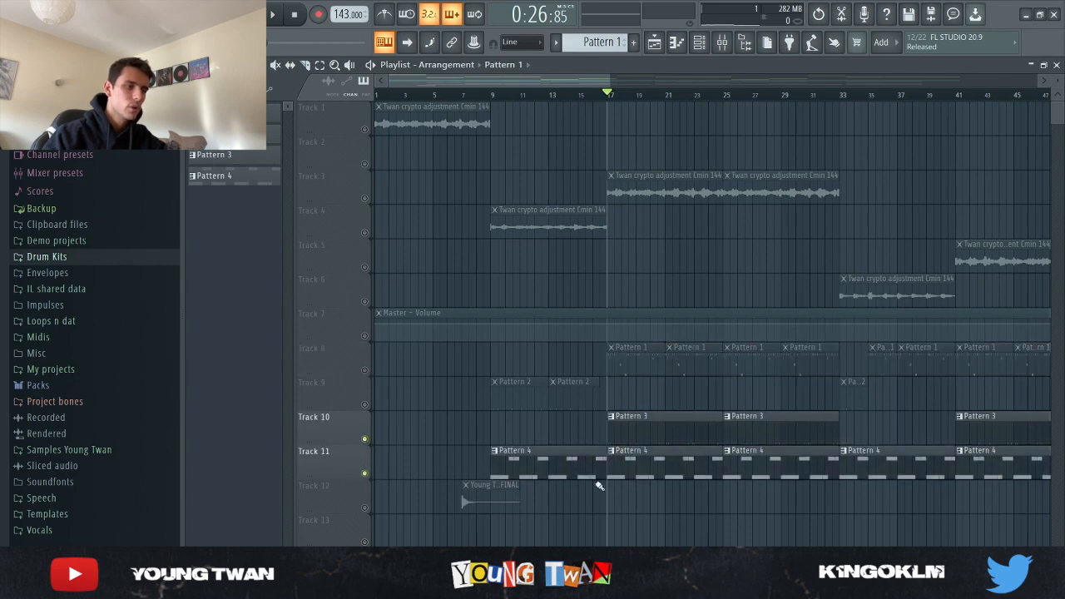
Step: Compare the kick hits of Pattern 3 with the 808 notes of Pattern 4, playing both from bar 17
scroll(594, 487, "up", 5)
scroll(636, 485, "up", 3)
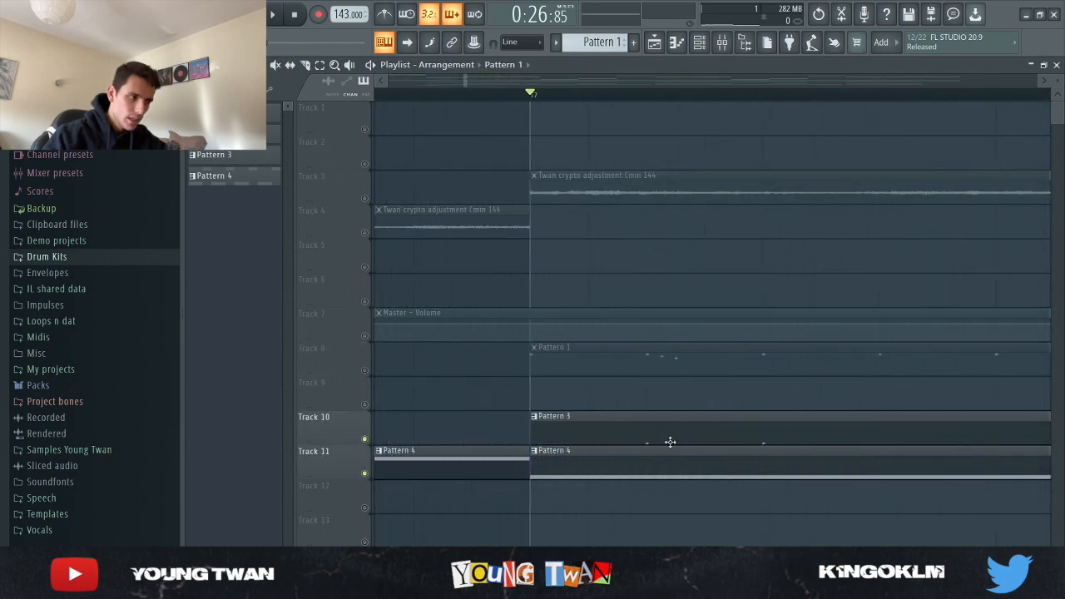
scroll(649, 470, "down", 4)
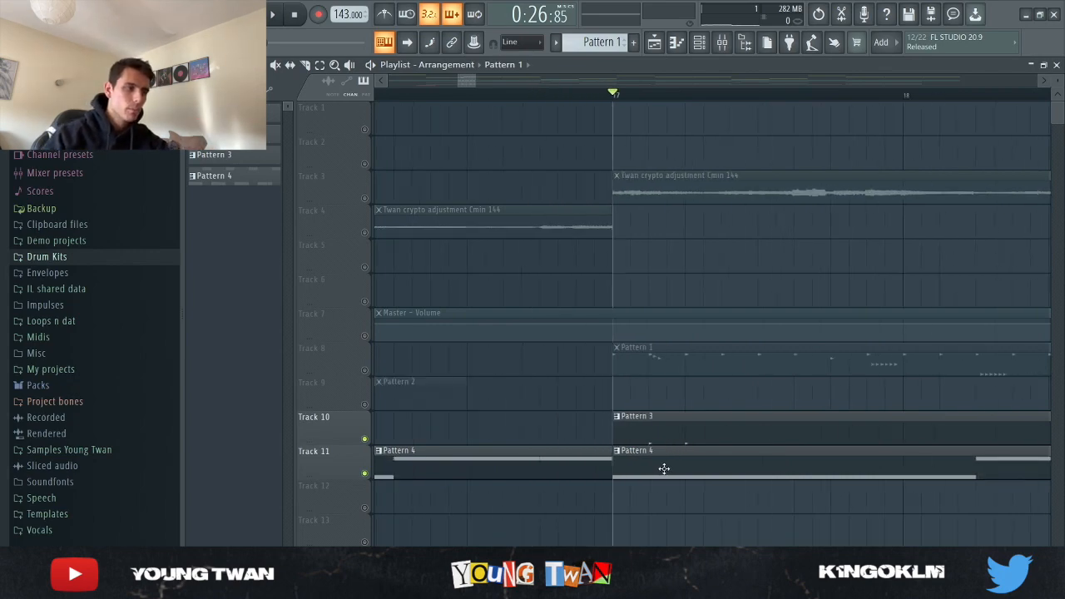
scroll(722, 484, "up", 3)
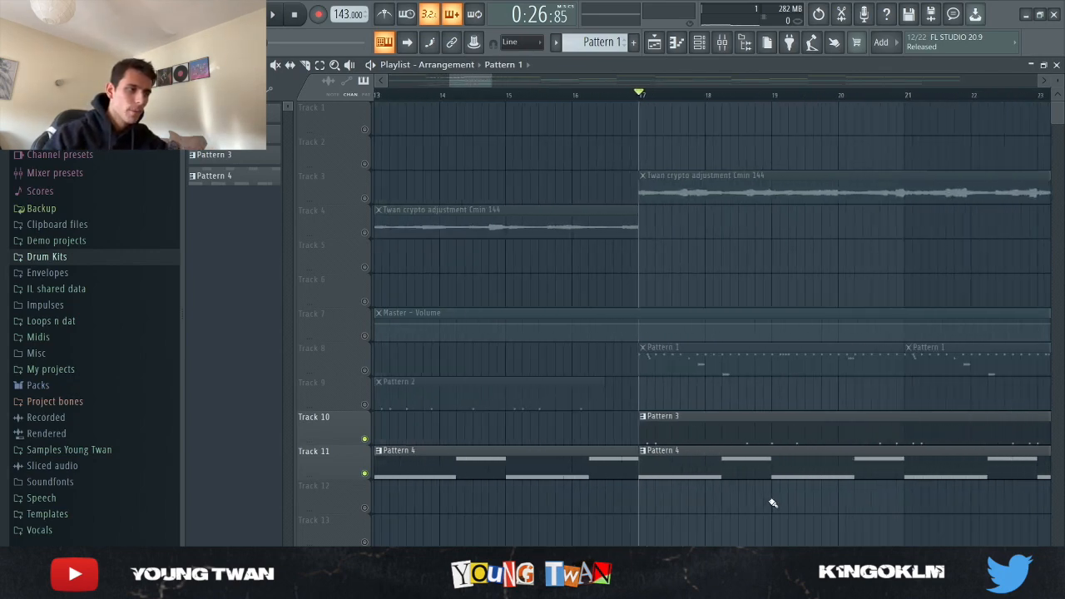
key("space")
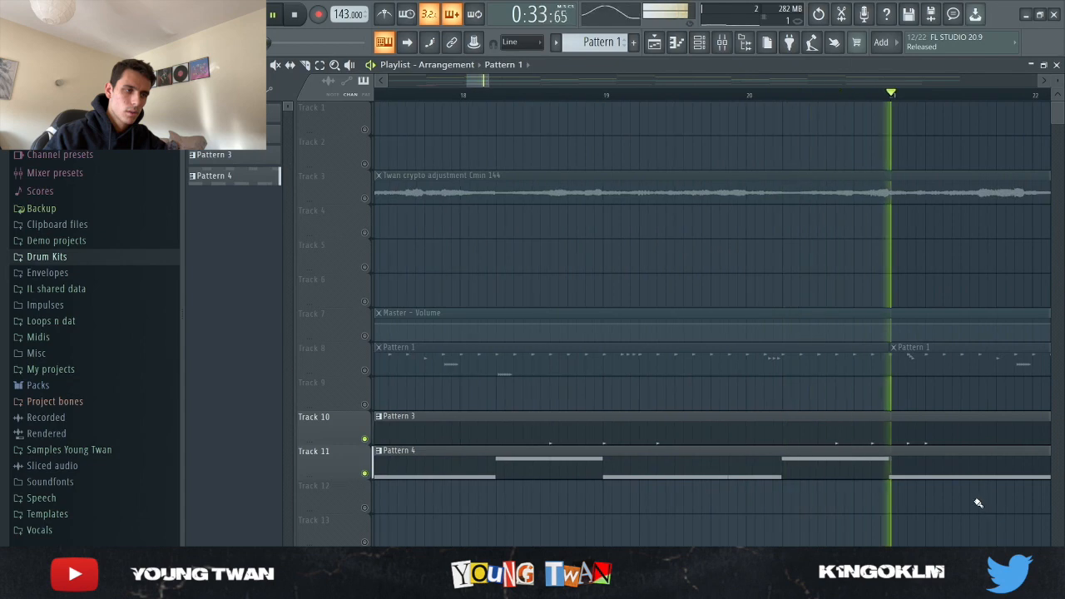
scroll(977, 504, "down", 3)
scroll(978, 504, "up", 3)
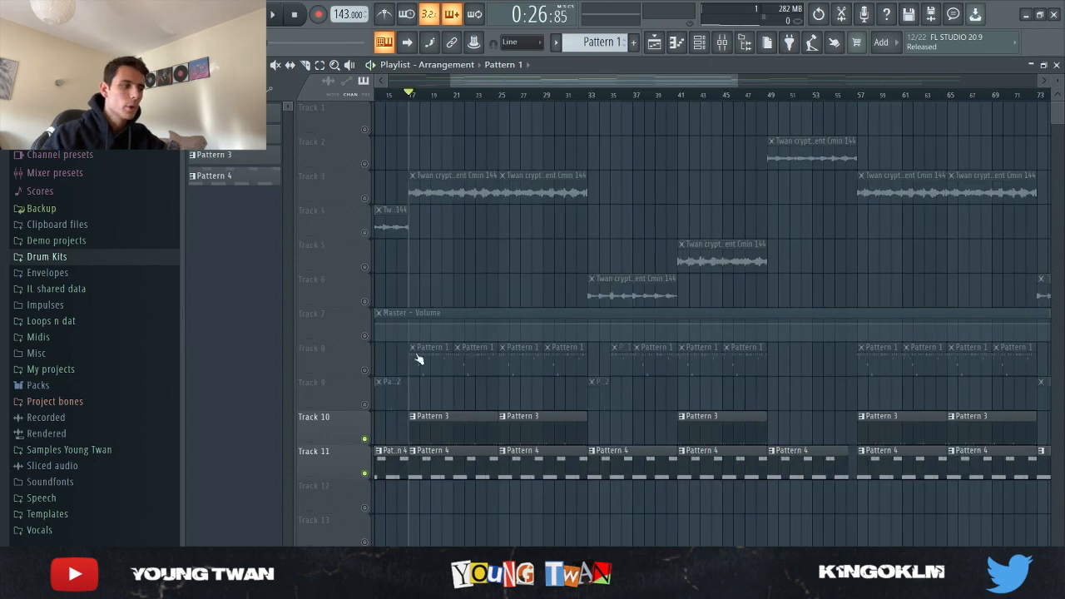
Step: Unmute Track 8 and play Patterns 1, 3 and 4 together from bar 17
scroll(356, 369, "up", 5)
left_click(364, 370)
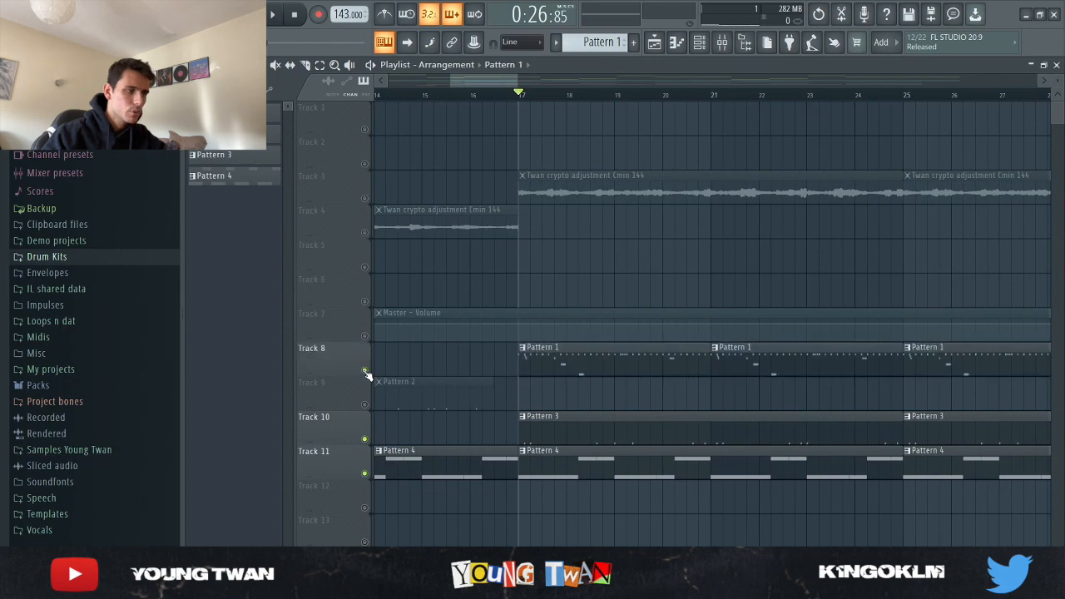
scroll(777, 411, "down", 3)
key("space")
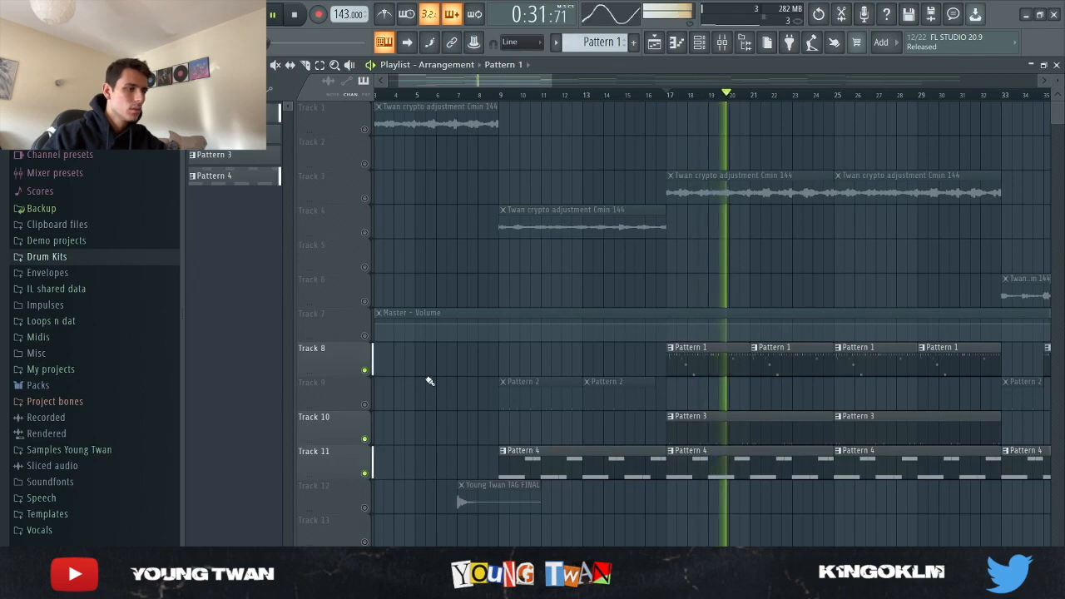
Step: Unmute all the playlist tracks and play the full mix of the section starting at bar 17
scroll(568, 372, "down", 3)
scroll(399, 384, "up", 1)
scroll(399, 384, "up", 1)
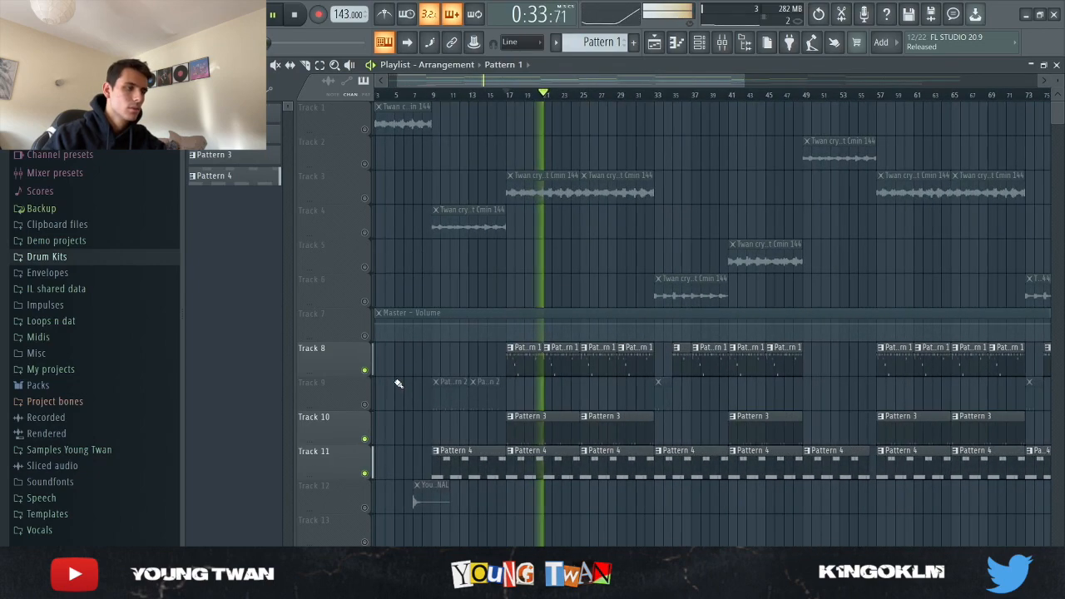
left_click(366, 371, "ctrl")
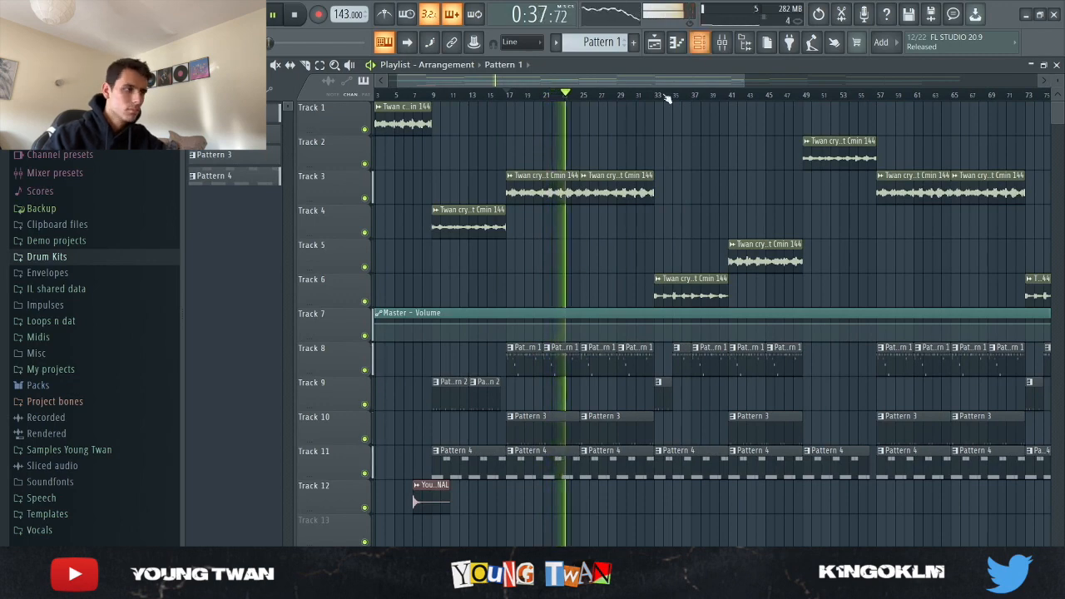
key("space")
Step: Highlight the section from bar 17 to bar 33 and the following one from bar 33 to about bar 56
scroll(506, 159, "down", 2)
scroll(527, 117, "up", 2)
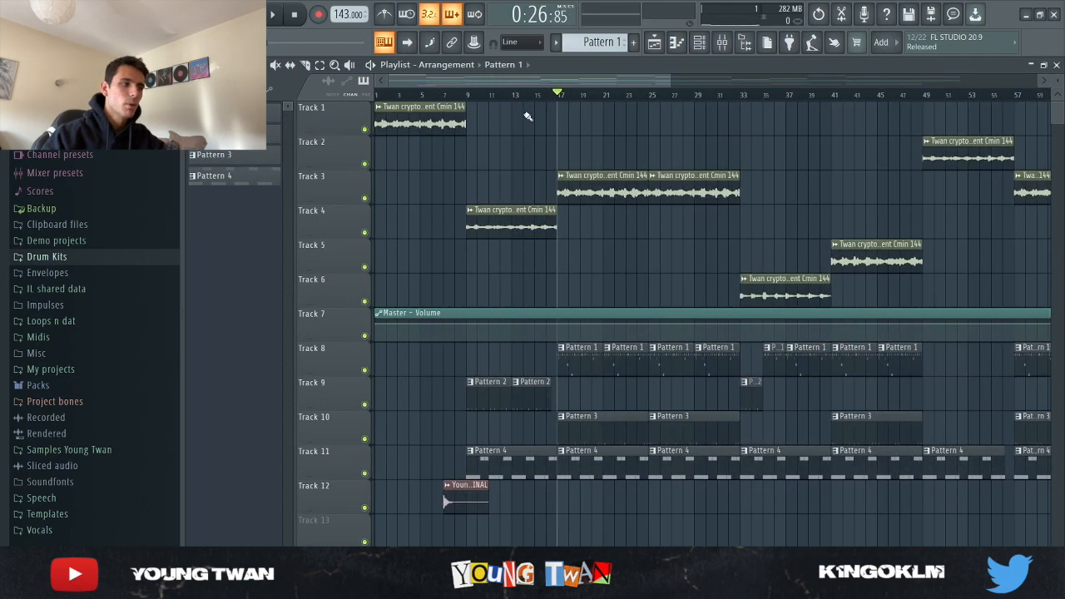
left_click_drag(563, 99, 741, 100)
scroll(763, 136, "down", 1)
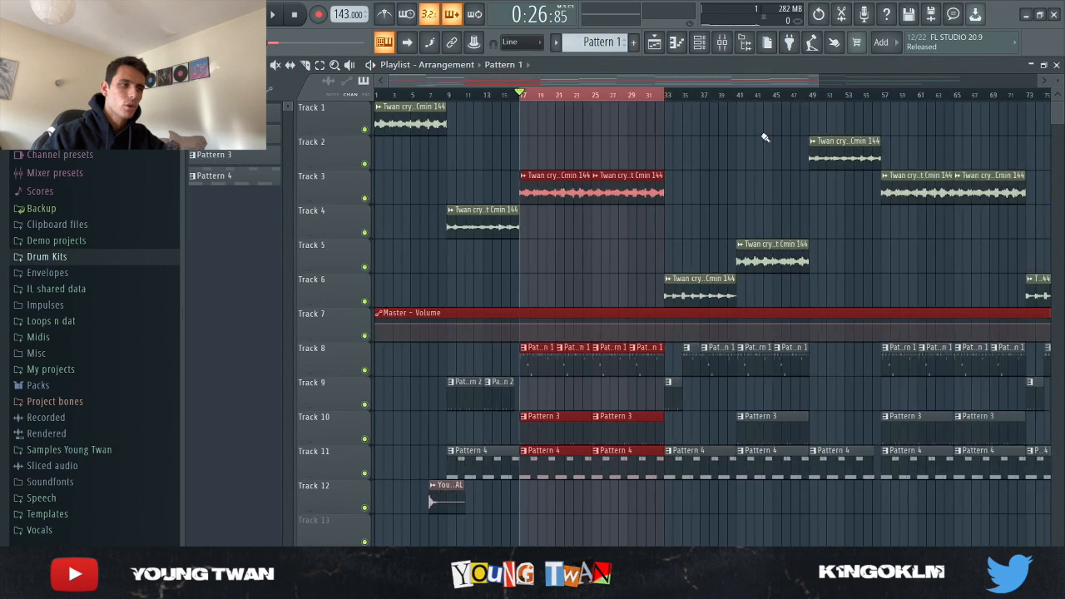
left_click_drag(620, 97, 790, 116)
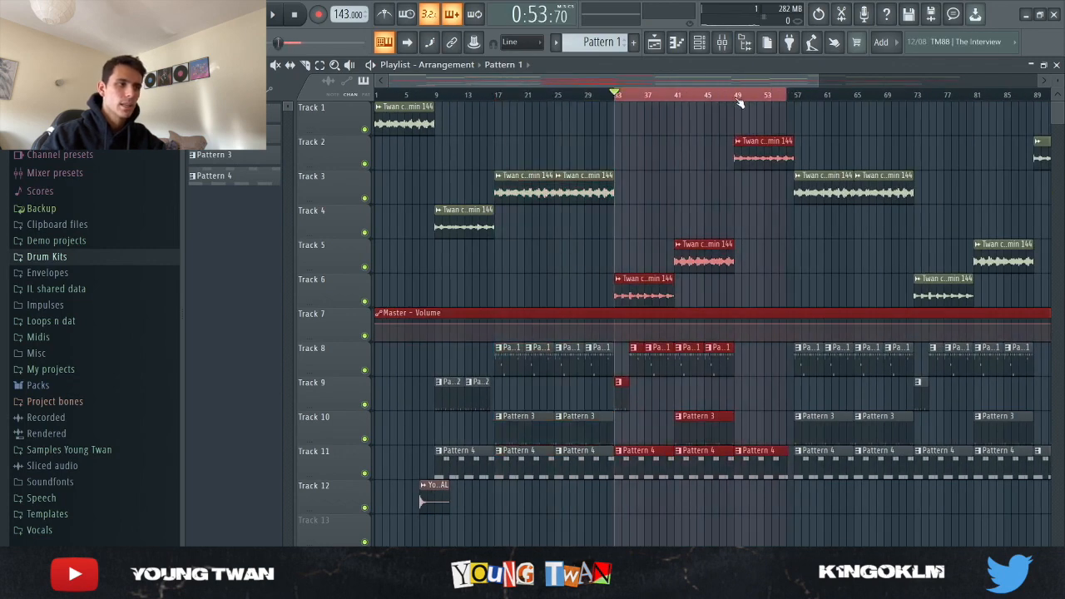
Step: Play the arrangement from bar 49 past the re-entry of the drums at bar 57, following it in the playlist
left_click(738, 96)
scroll(818, 469, "up", 3)
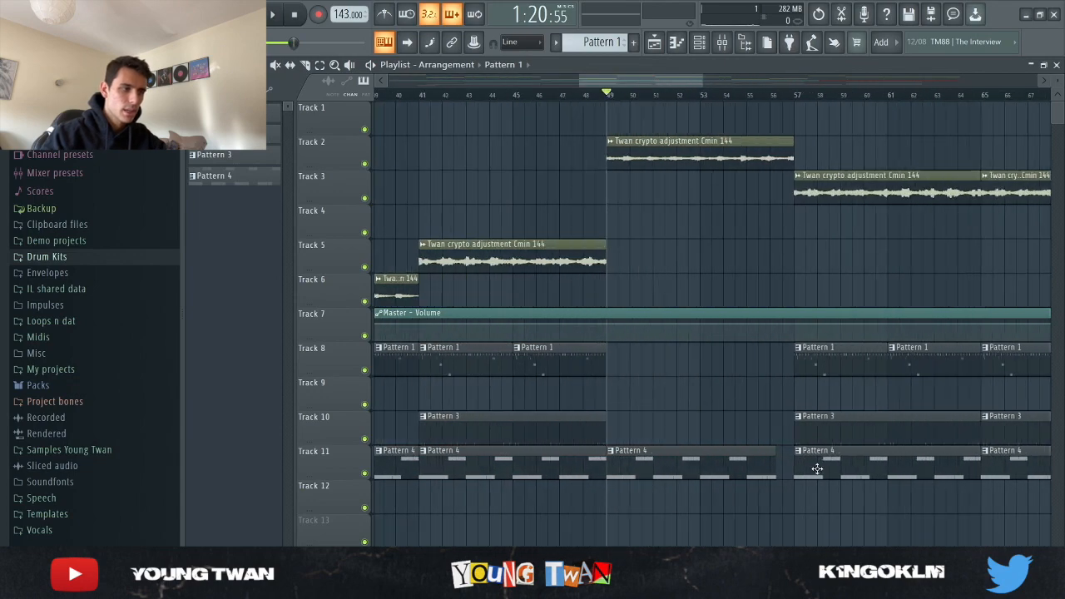
key("space")
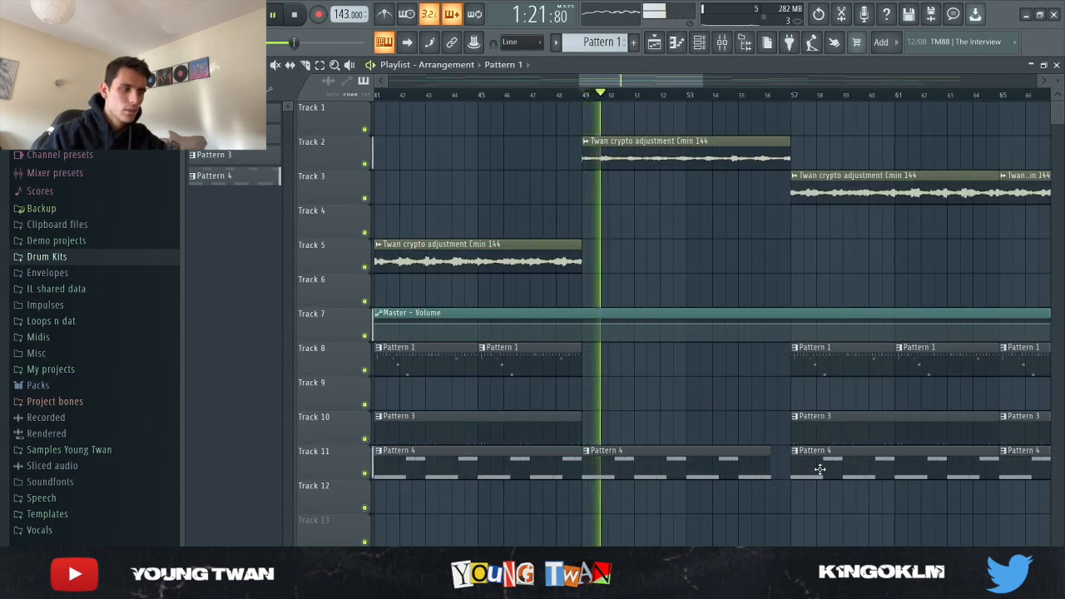
scroll(842, 468, "down", 2)
scroll(842, 468, "down", 4)
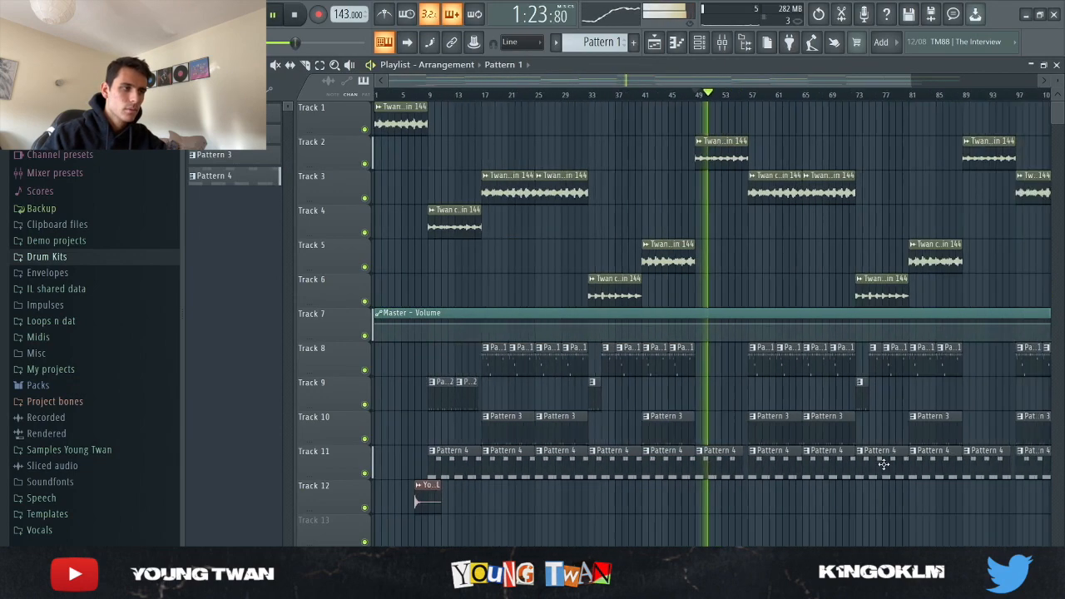
scroll(827, 473, "down", 1)
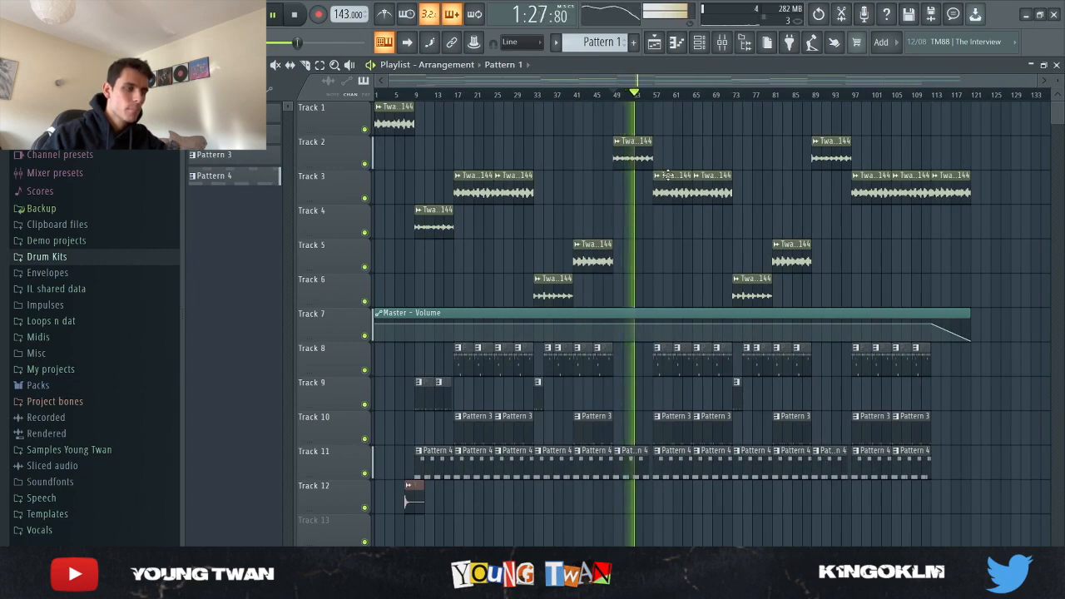
scroll(674, 407, "up", 4)
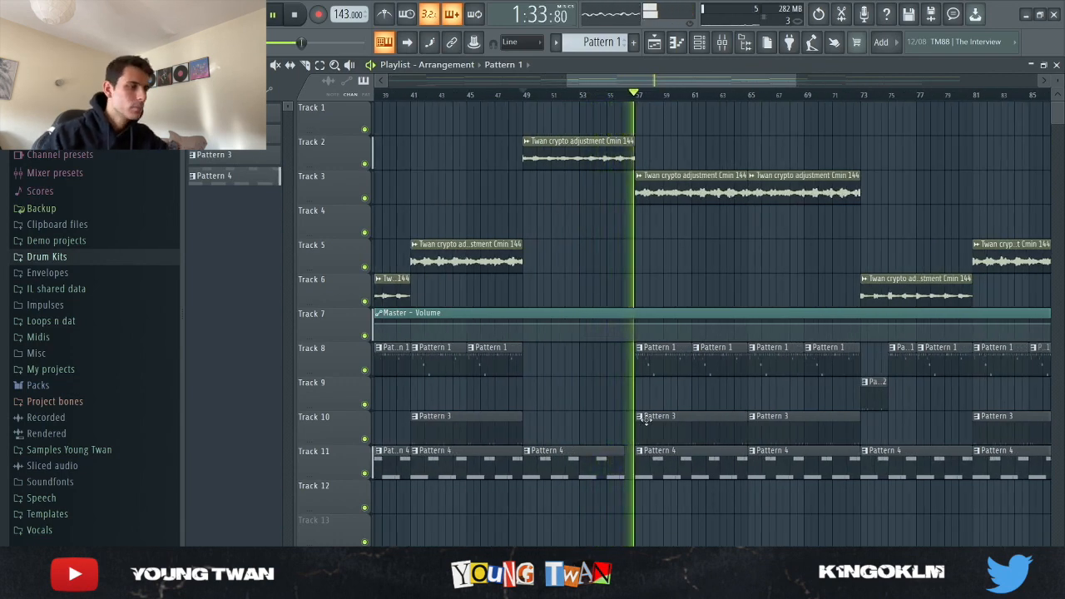
scroll(646, 420, "down", 4)
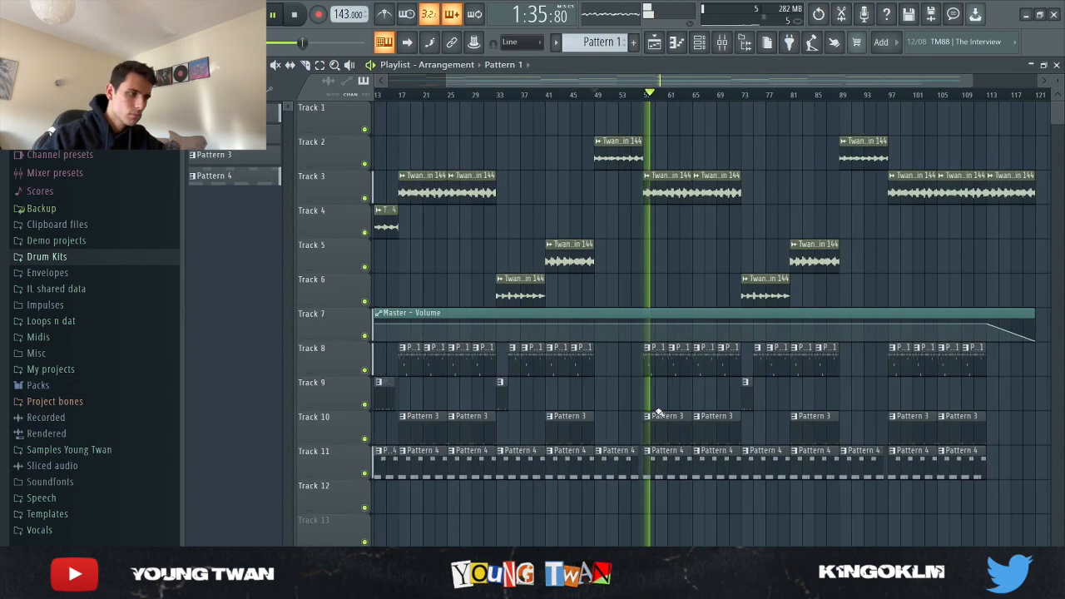
key("space")
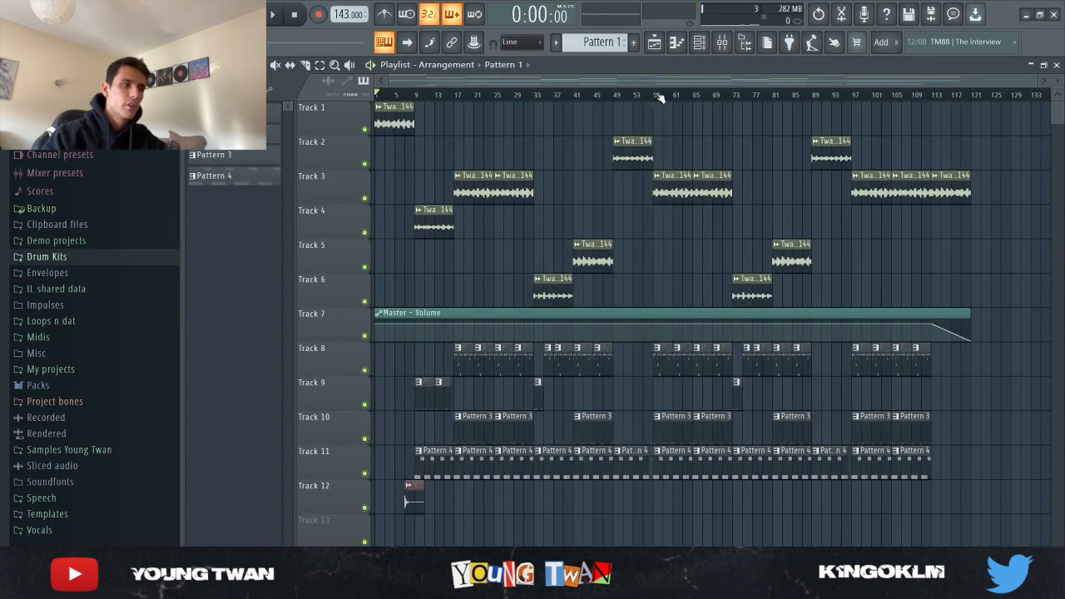
Step: Highlight the remaining arrangement sections from bar 57 up to about bar 112 and clear the selection
left_click_drag(655, 95, 925, 98)
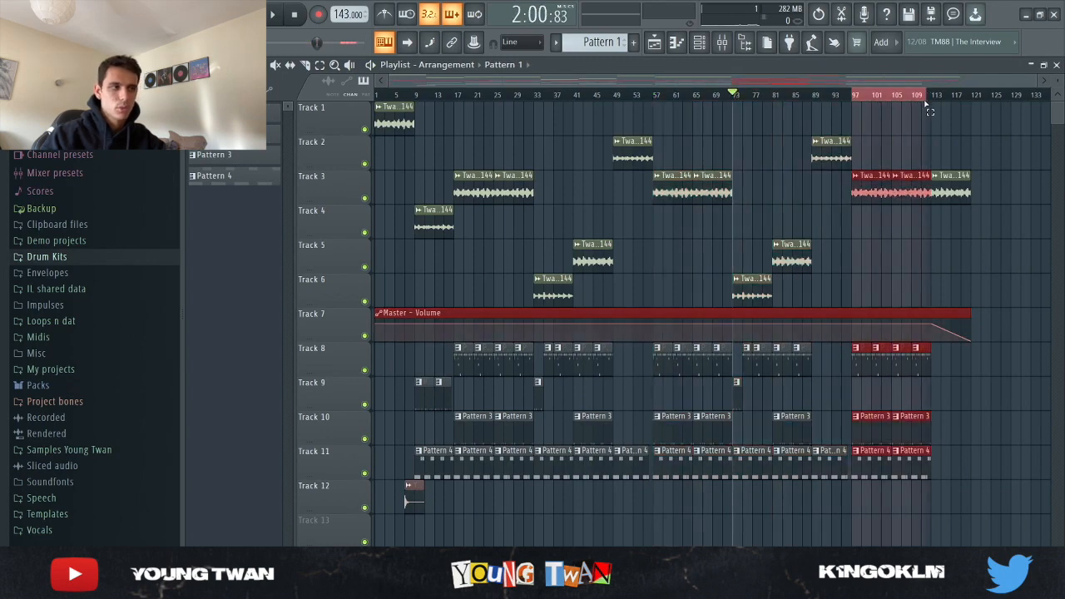
left_click(554, 95)
Step: Inspect the Master track in the mixer
key("F9")
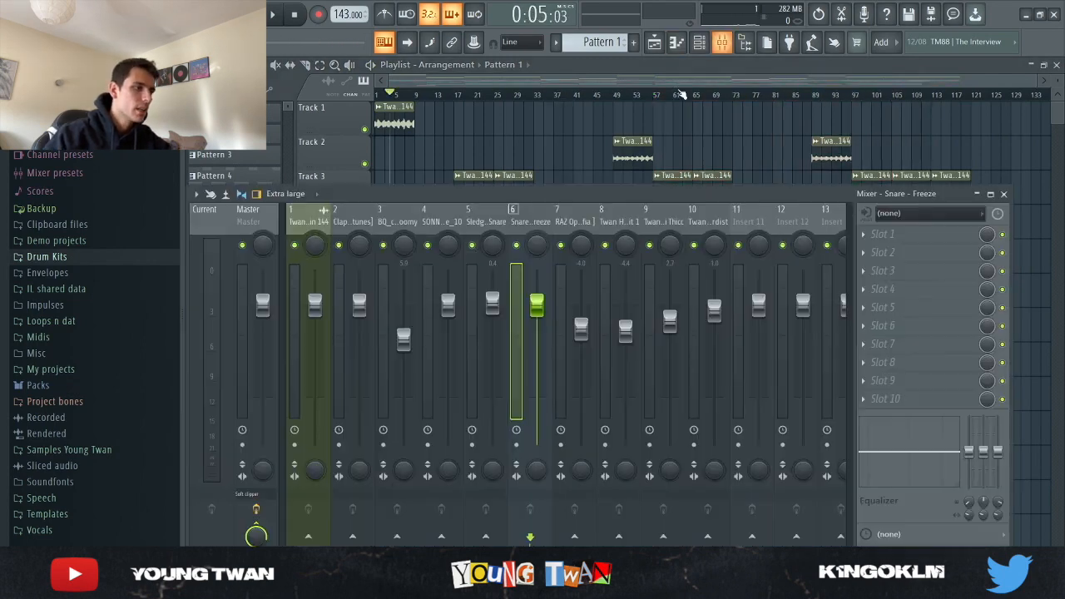
left_click(262, 214)
key("F9")
Step: Audition the hi-hat of Pattern 1 in the channel rack and view the SONNY_D_snare_10 sample settings
key("F6")
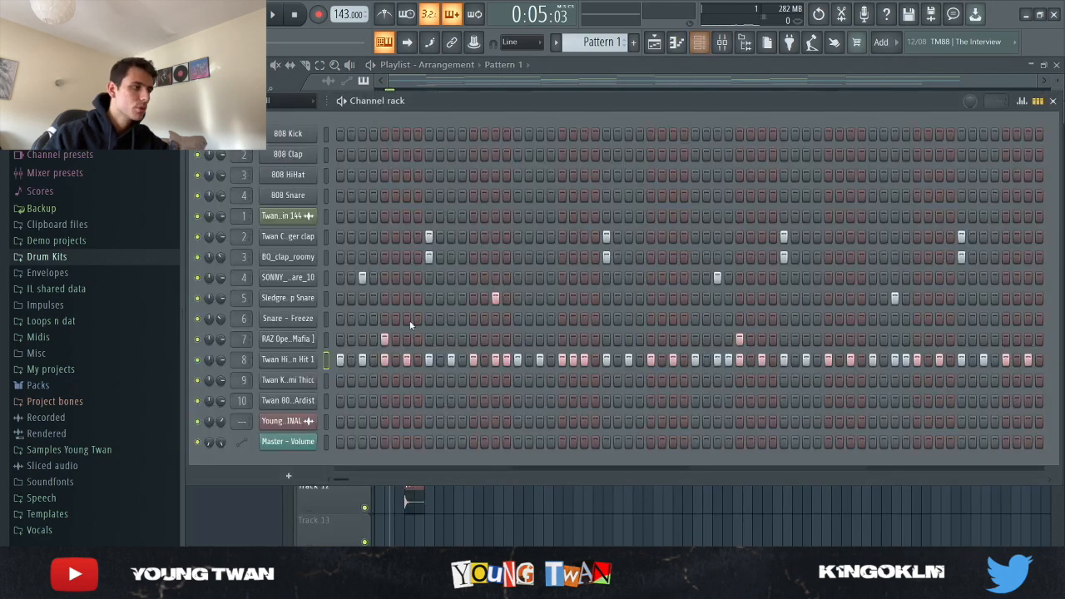
left_click(298, 363)
left_click(298, 363)
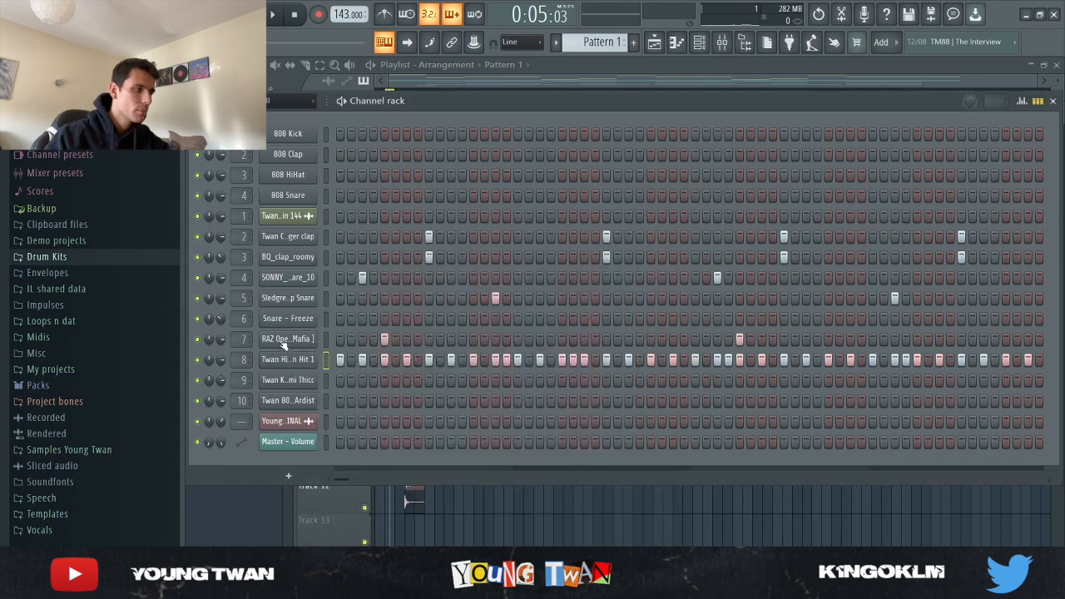
left_click(289, 284)
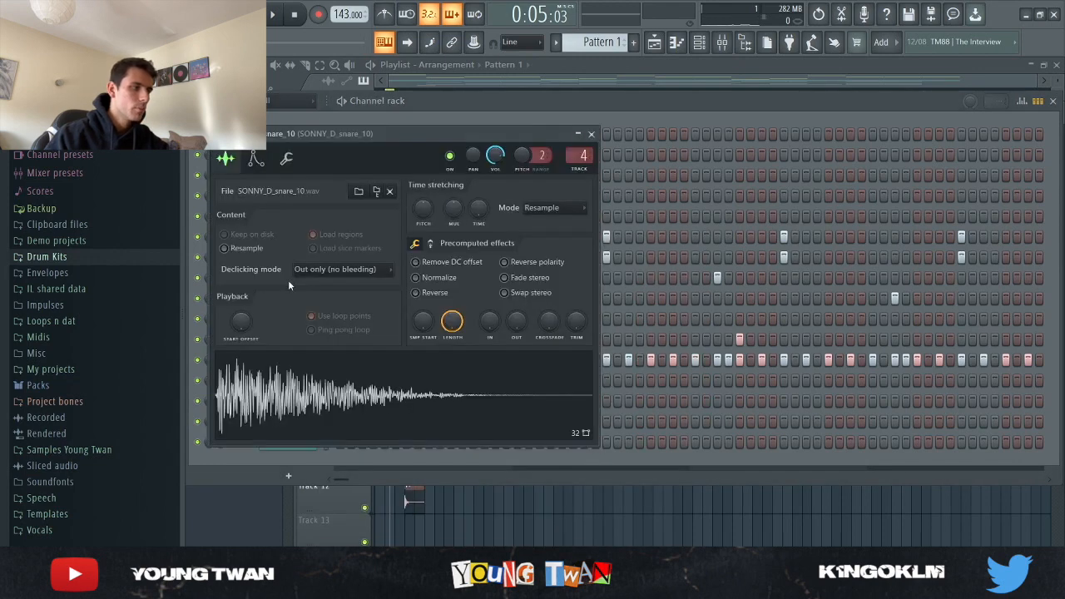
left_click_drag(307, 144, 525, 163)
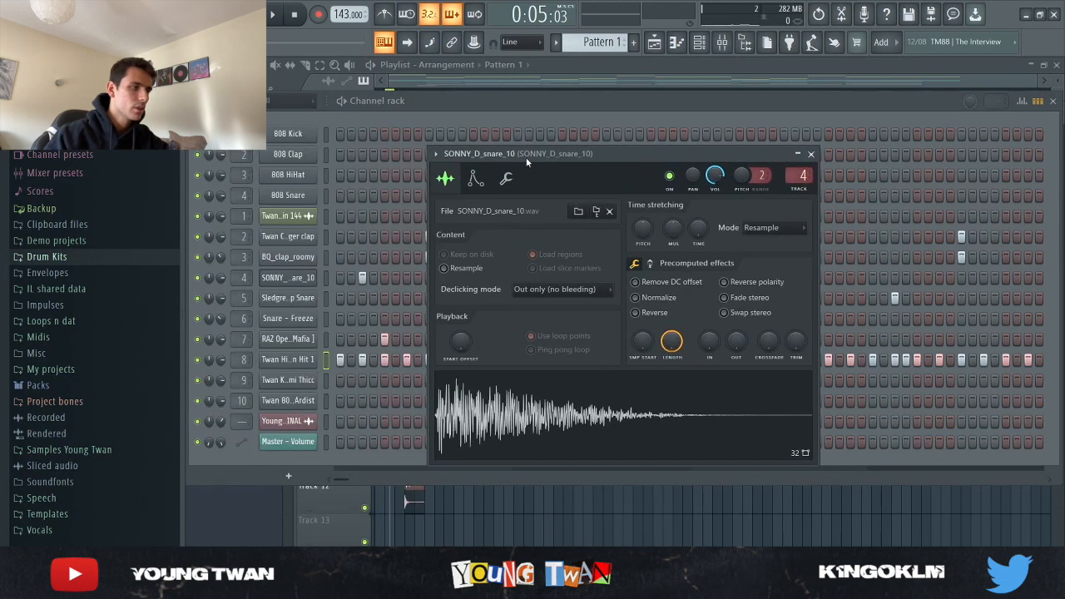
Step: View the sample settings of BQ_clap_roomy and return to the full playlist arrangement
left_click(298, 259)
left_click_drag(326, 193, 441, 193)
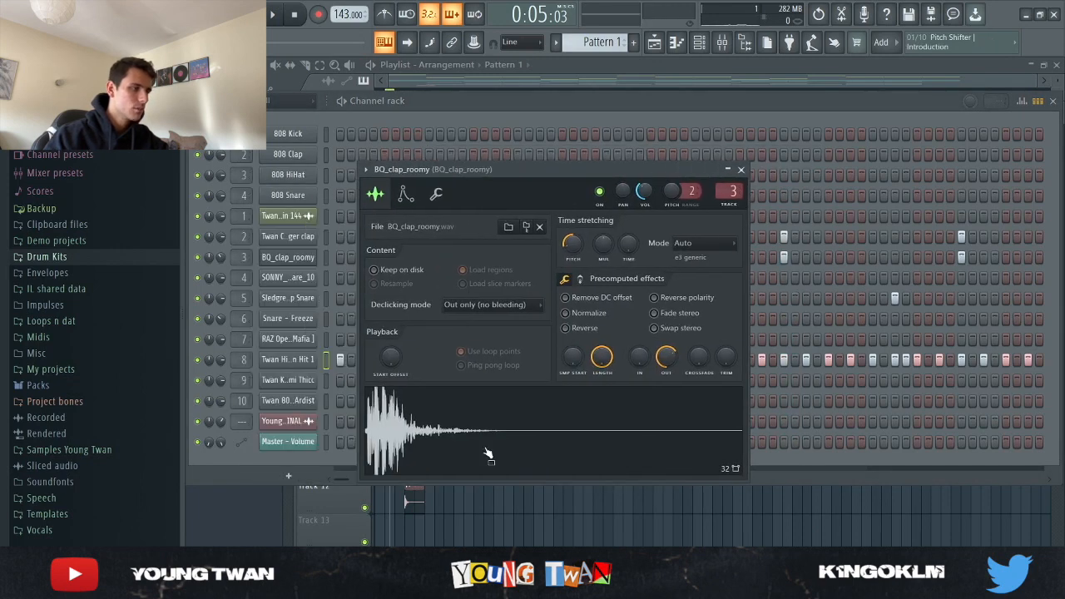
left_click(306, 257)
right_click(580, 509)
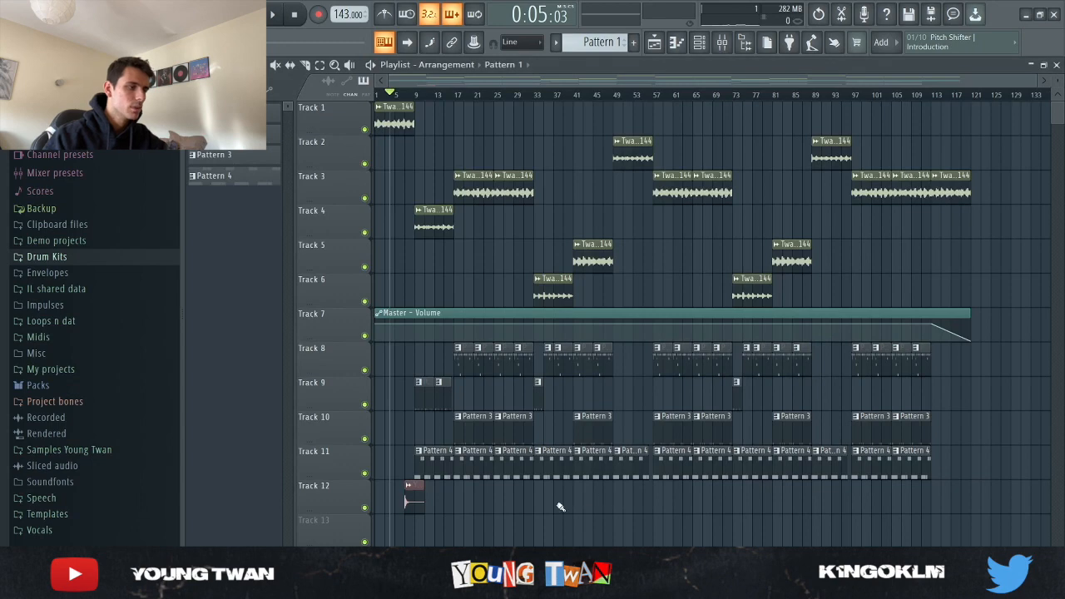
scroll(333, 457, "up", 2)
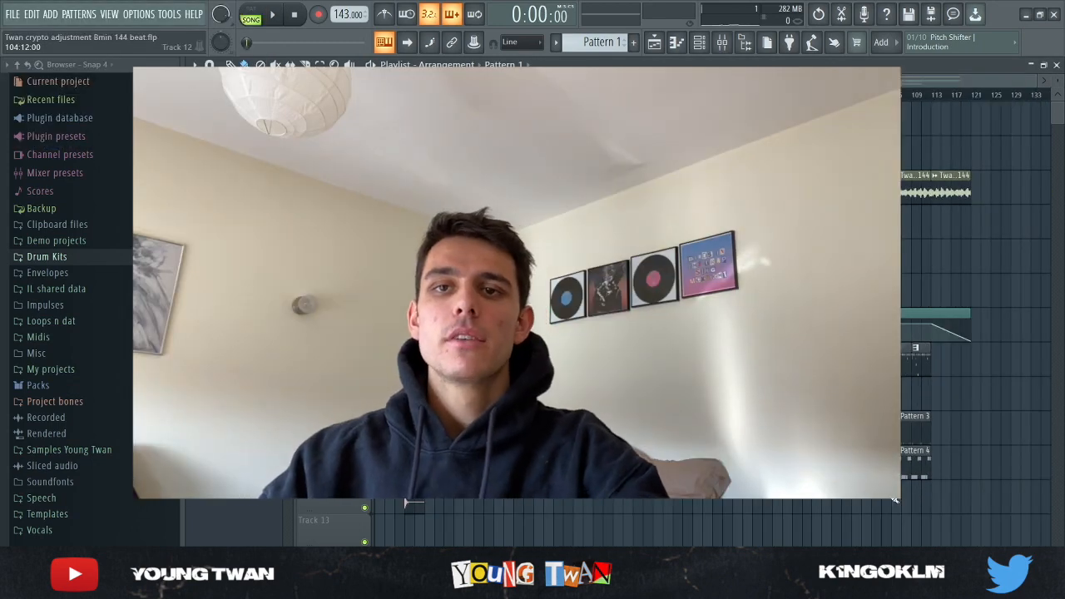